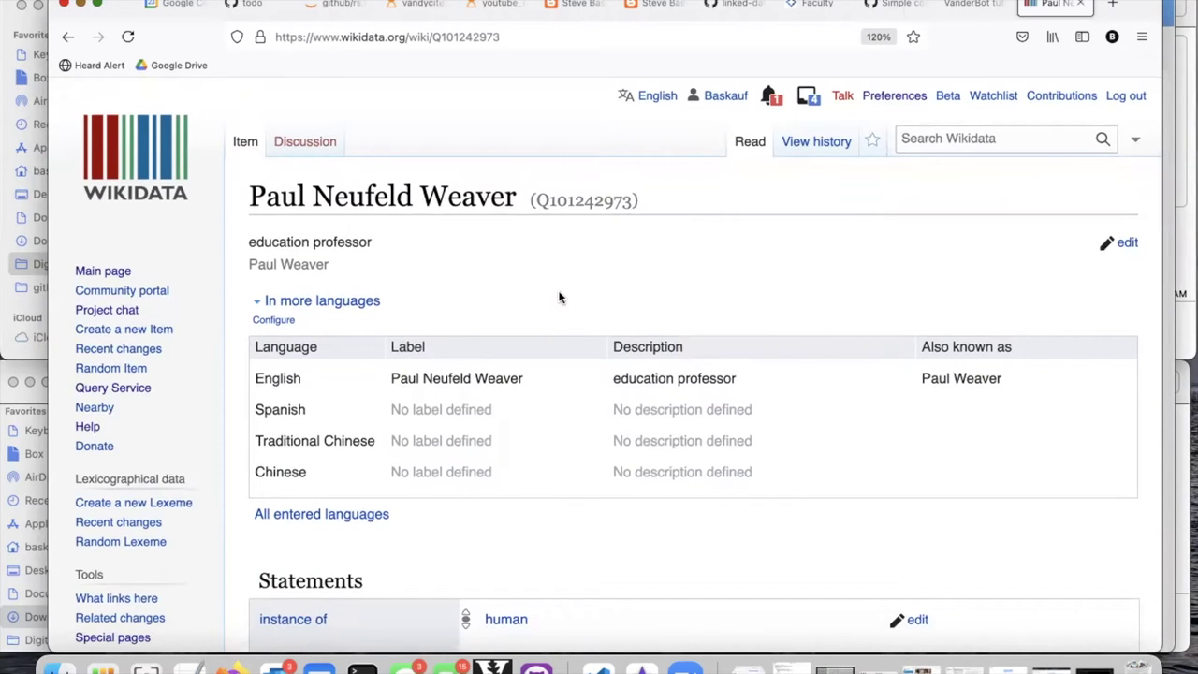
# Step: Scroll the professor's Wikidata statements down to the employer entry, Bluffton University
pyautogui.scroll(-8, 560, 297)
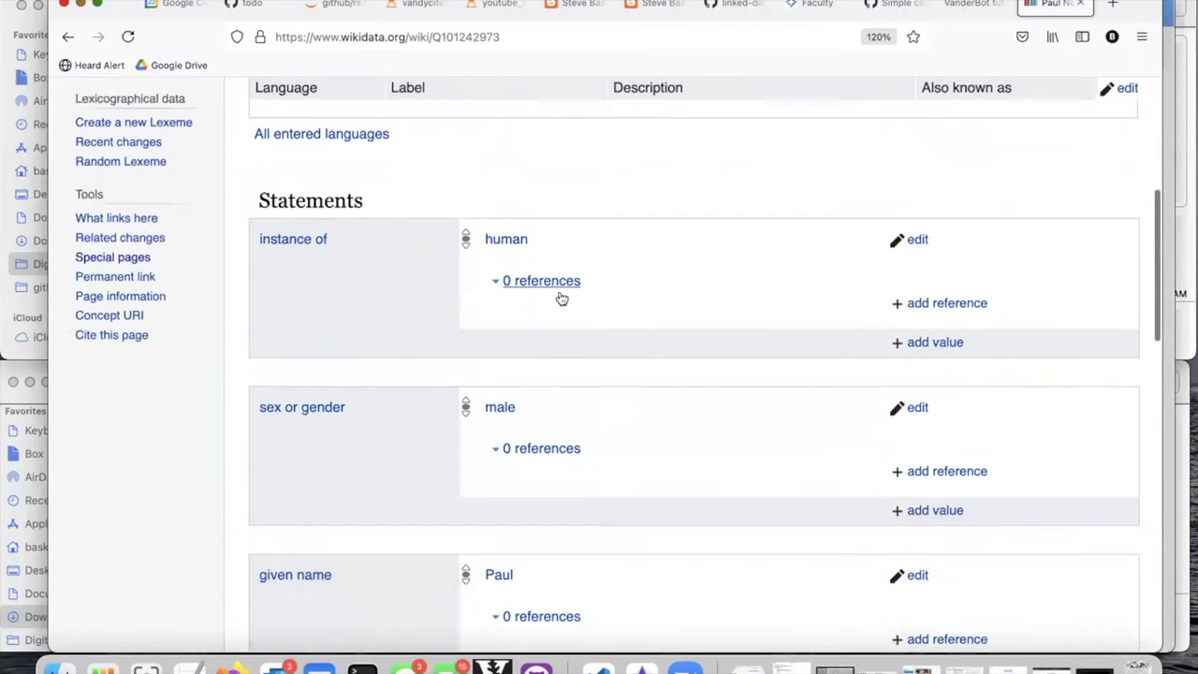
pyautogui.scroll(-3, 560, 298)
pyautogui.scroll(-4, 560, 298)
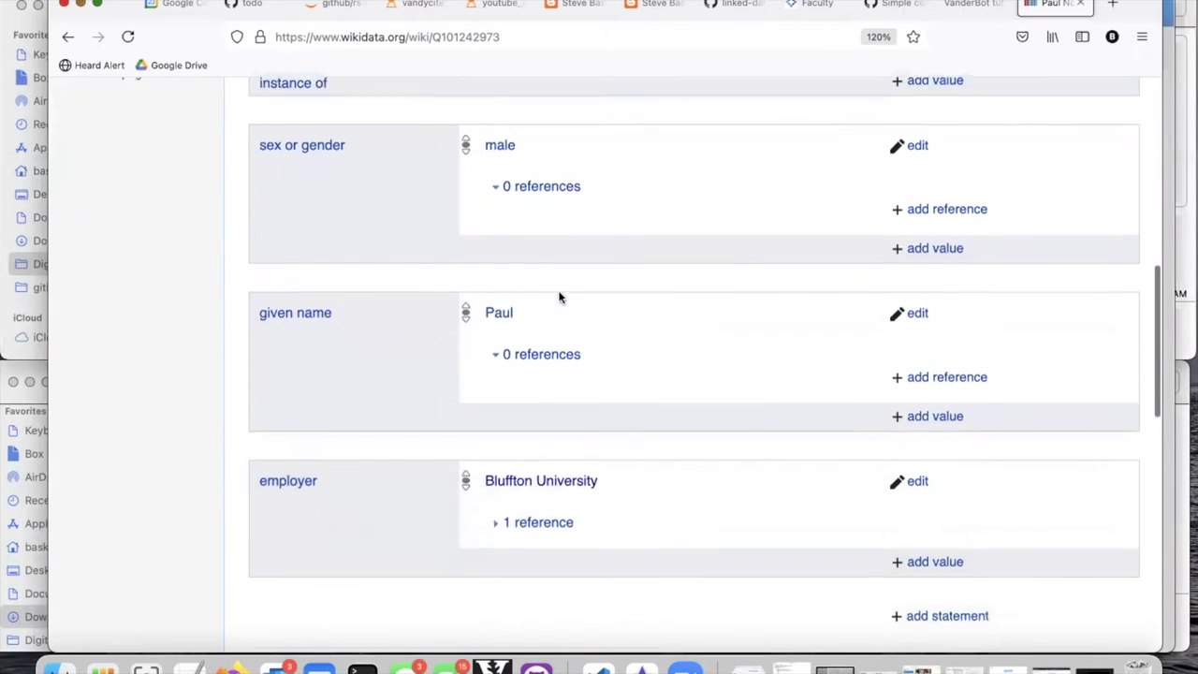
pyautogui.scroll(-1, 560, 298)
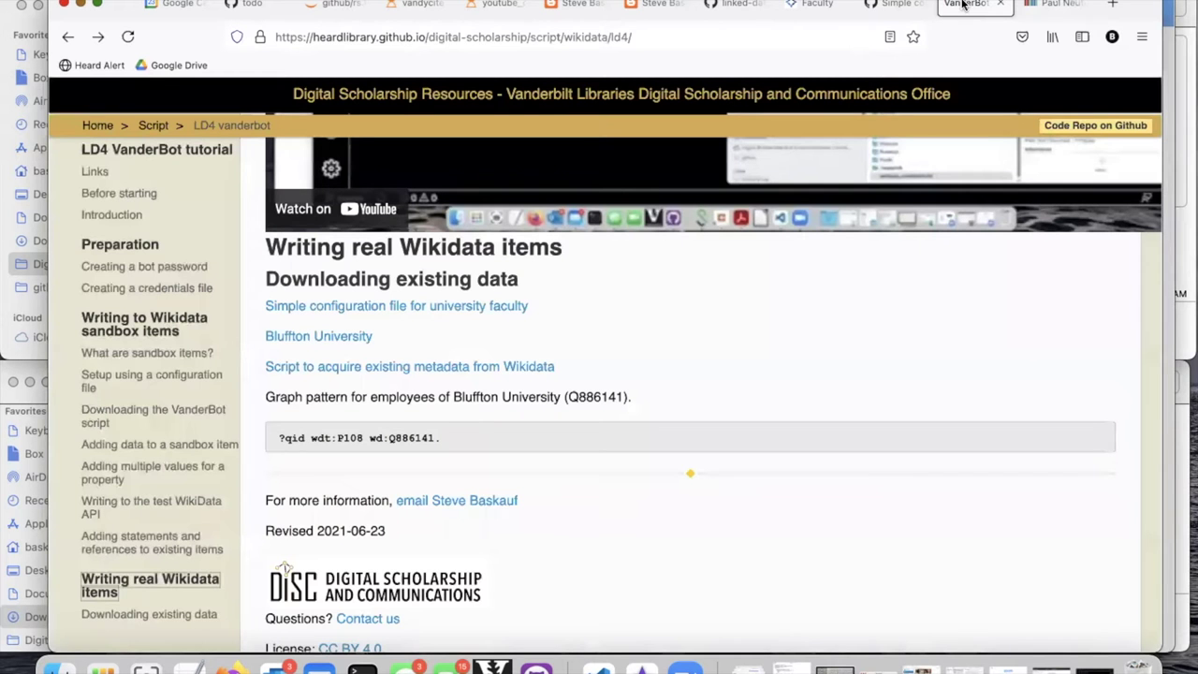
pyautogui.click(964, 5)
pyautogui.click(339, 344)
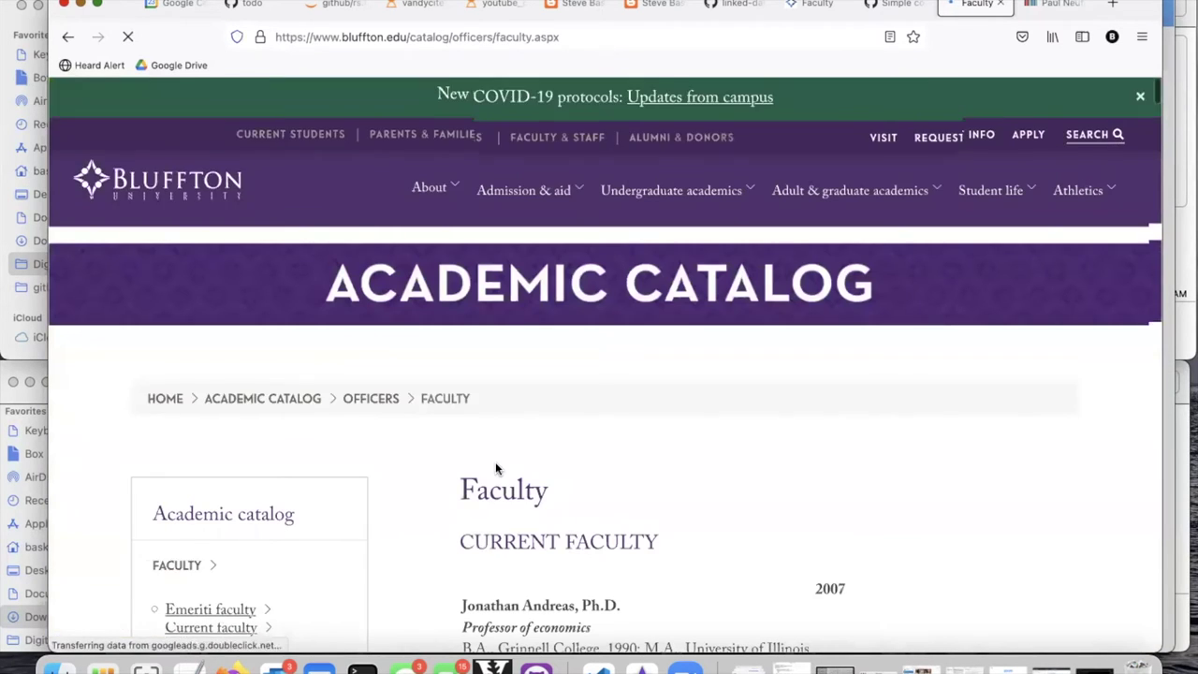
pyautogui.scroll(-10, 495, 462)
pyautogui.scroll(-10, 495, 468)
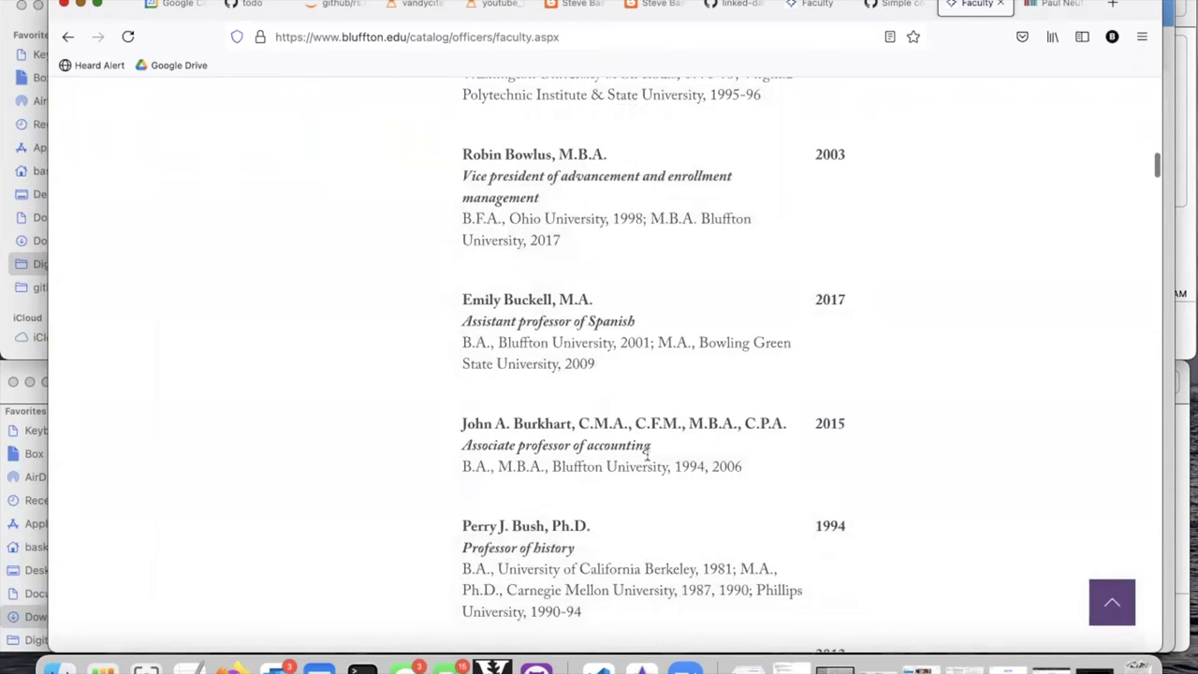
pyautogui.moveTo(648, 453); pyautogui.dragTo(587, 453)
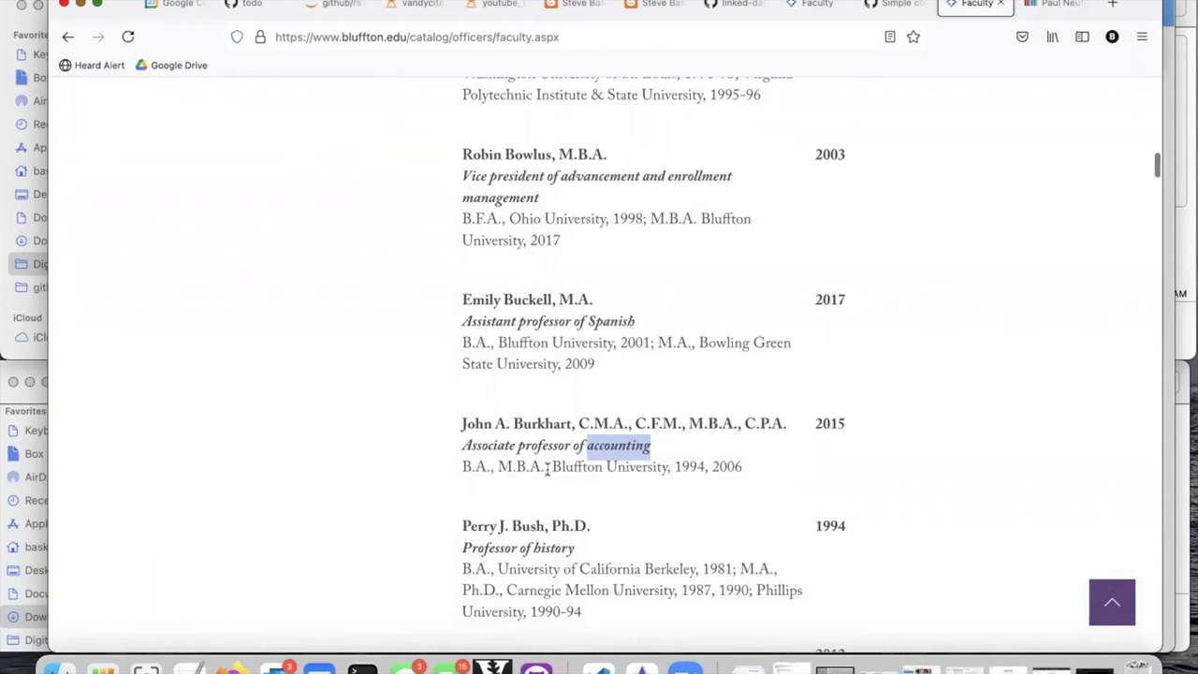
pyautogui.press('super+Left')
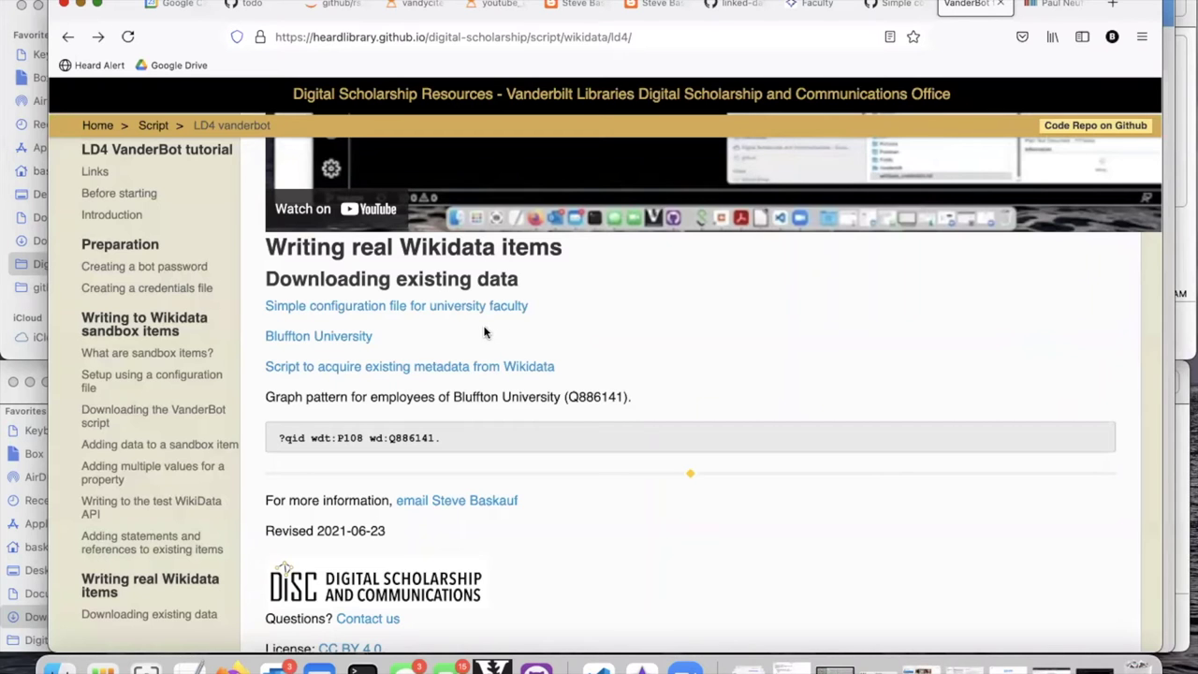
# Step: Open the Simple configuration file for university faculty gist in a new tab
pyautogui.rightClick(460, 310)
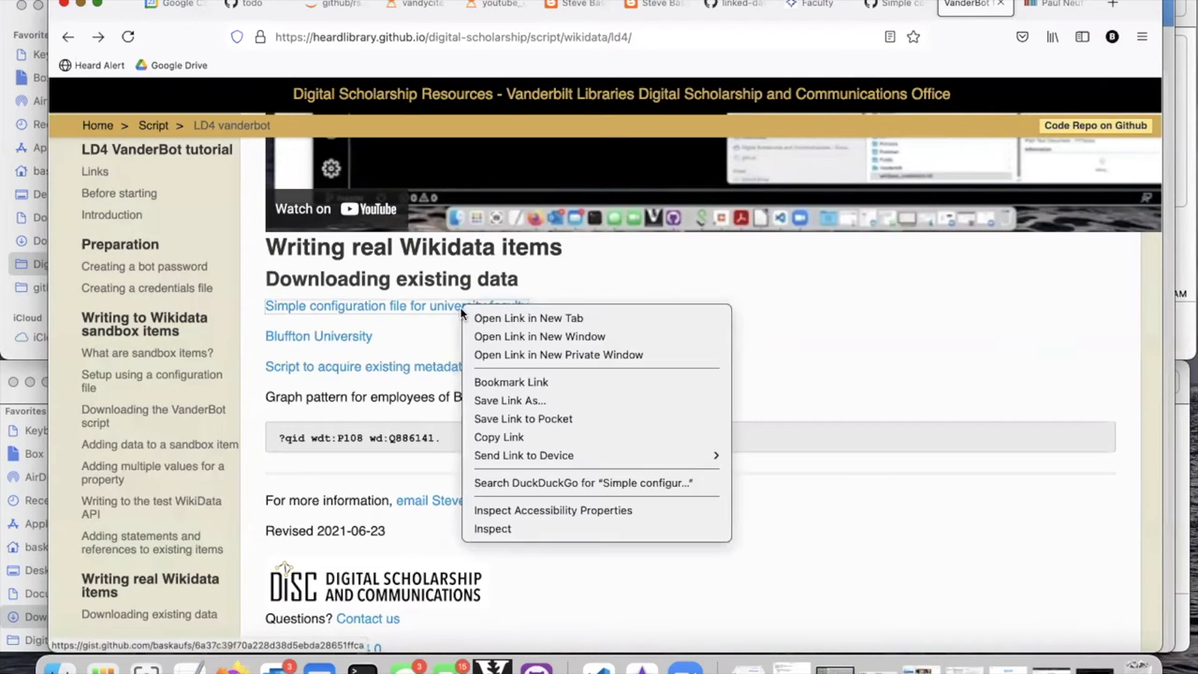
pyautogui.click(489, 319)
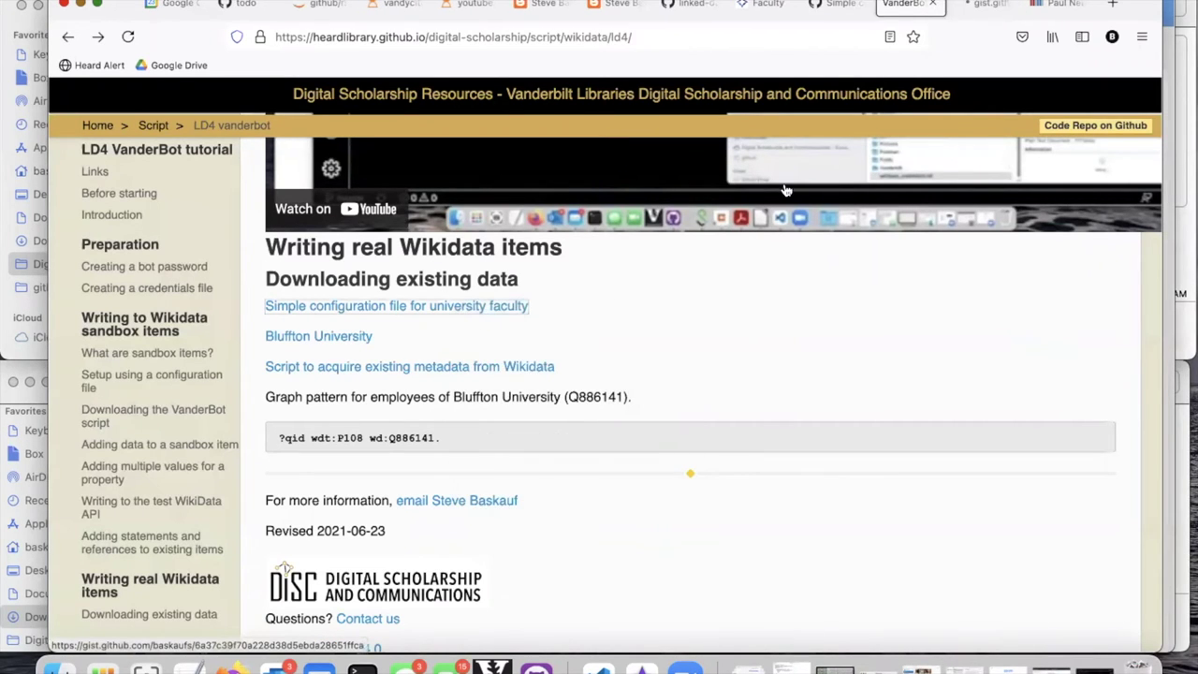
pyautogui.click(982, 5)
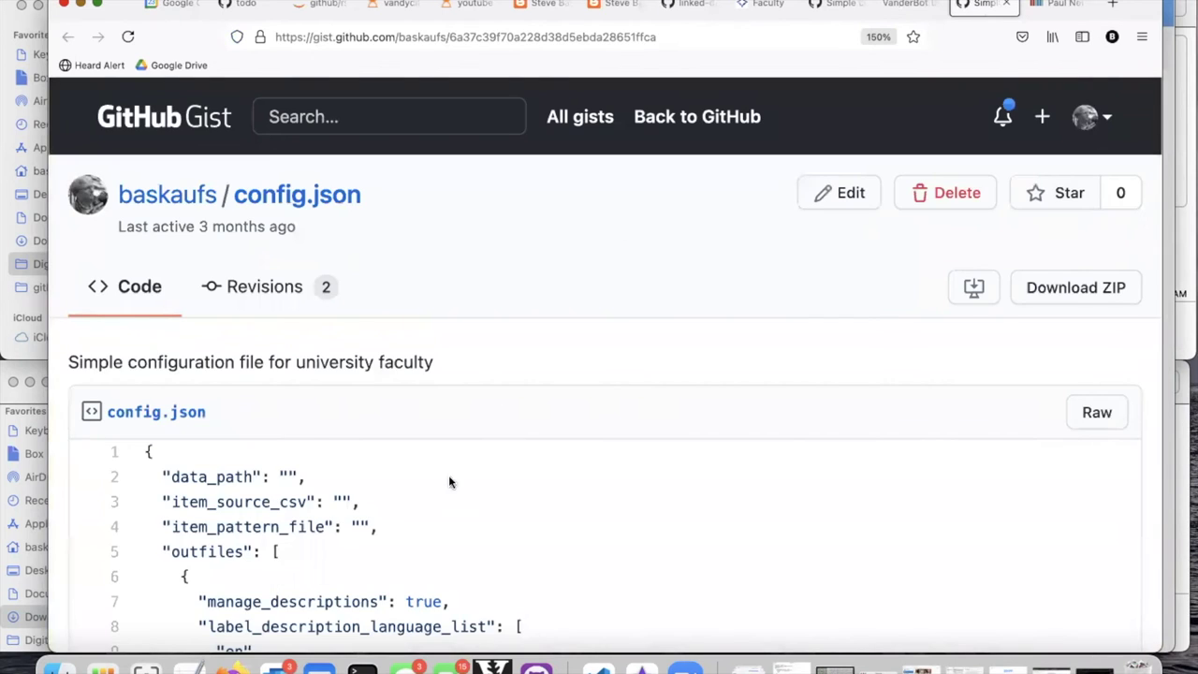
pyautogui.scroll(-5, 445, 499)
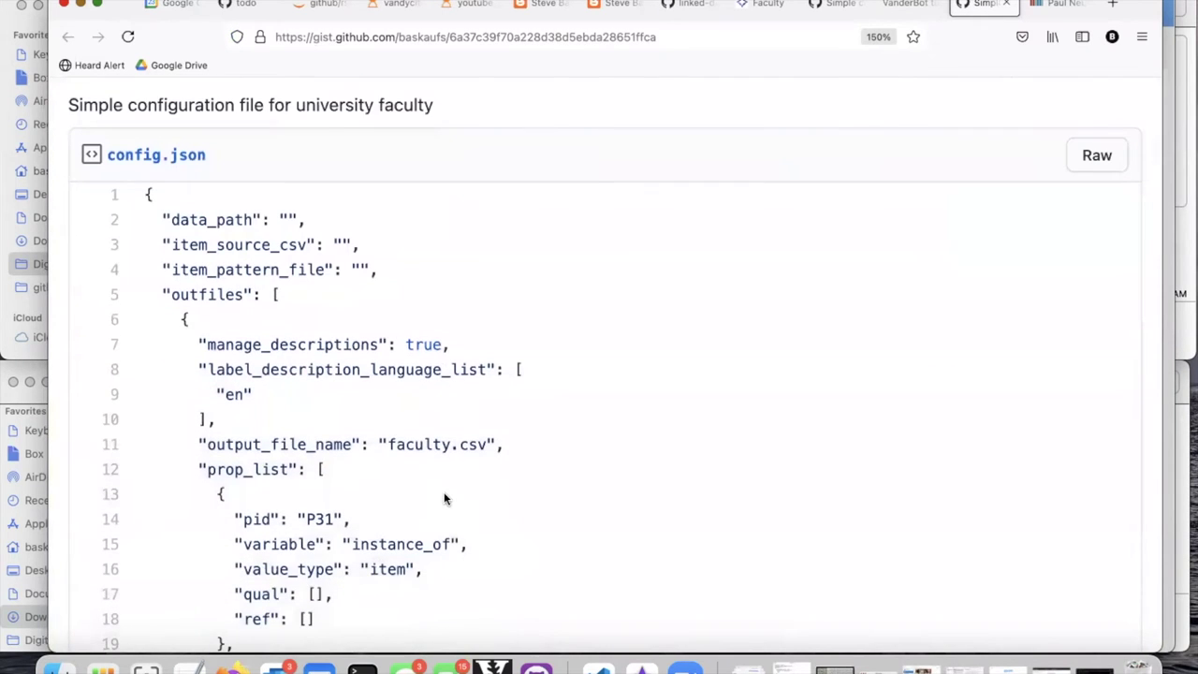
pyautogui.scroll(-2, 445, 499)
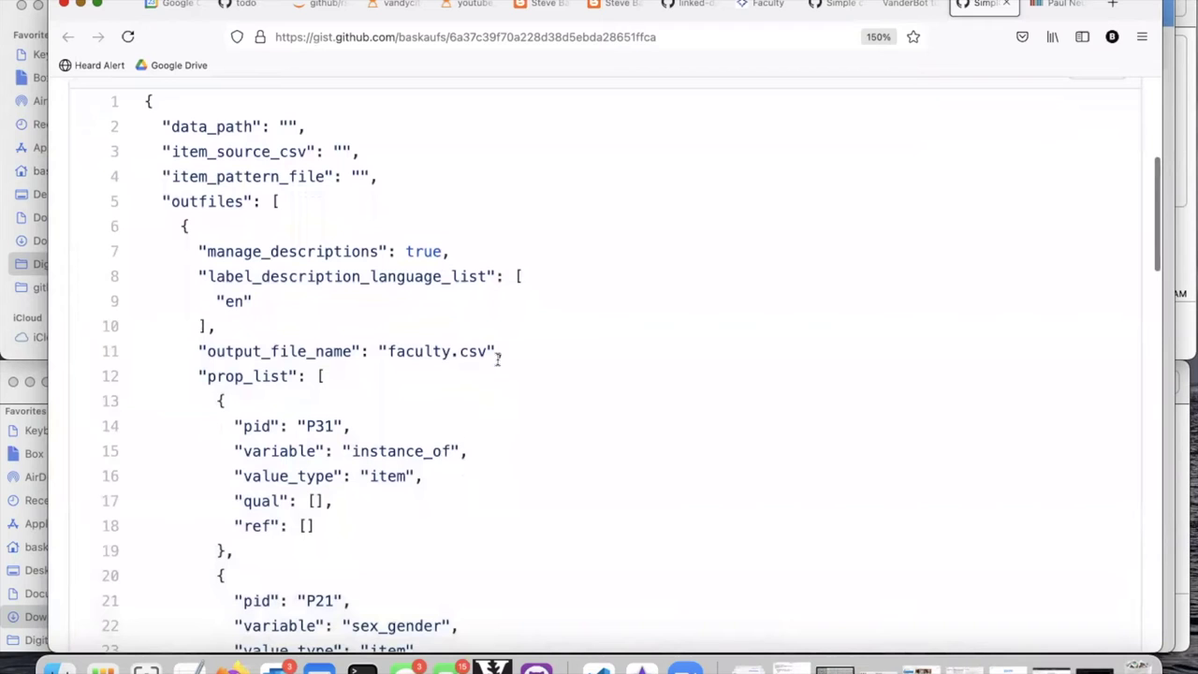
# Step: Highlight the faculty.csv output file name and read further down config.json
pyautogui.moveTo(488, 350); pyautogui.dragTo(388, 350)
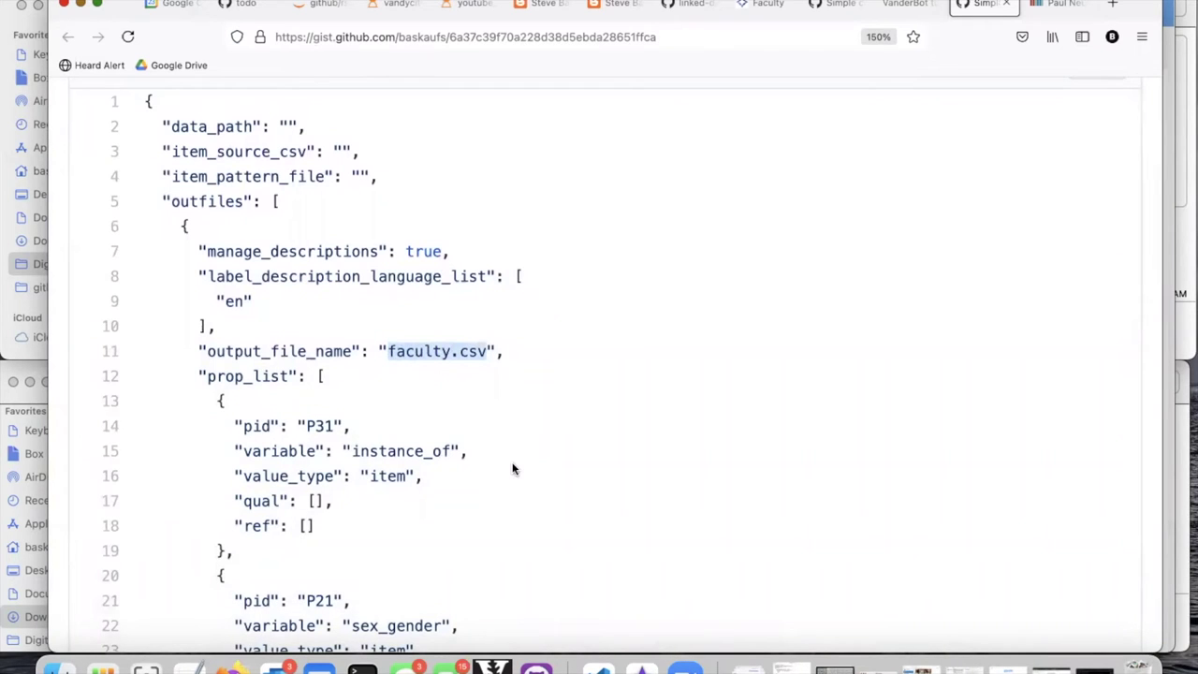
pyautogui.scroll(-3, 369, 510)
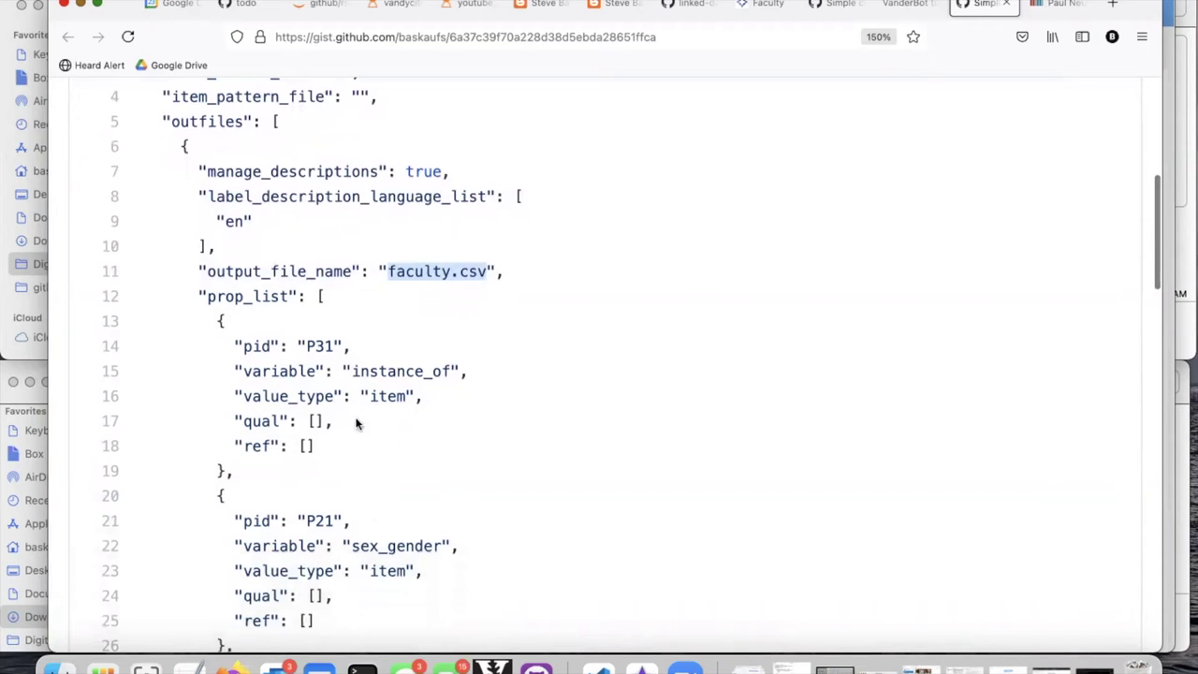
pyautogui.scroll(-6, 374, 426)
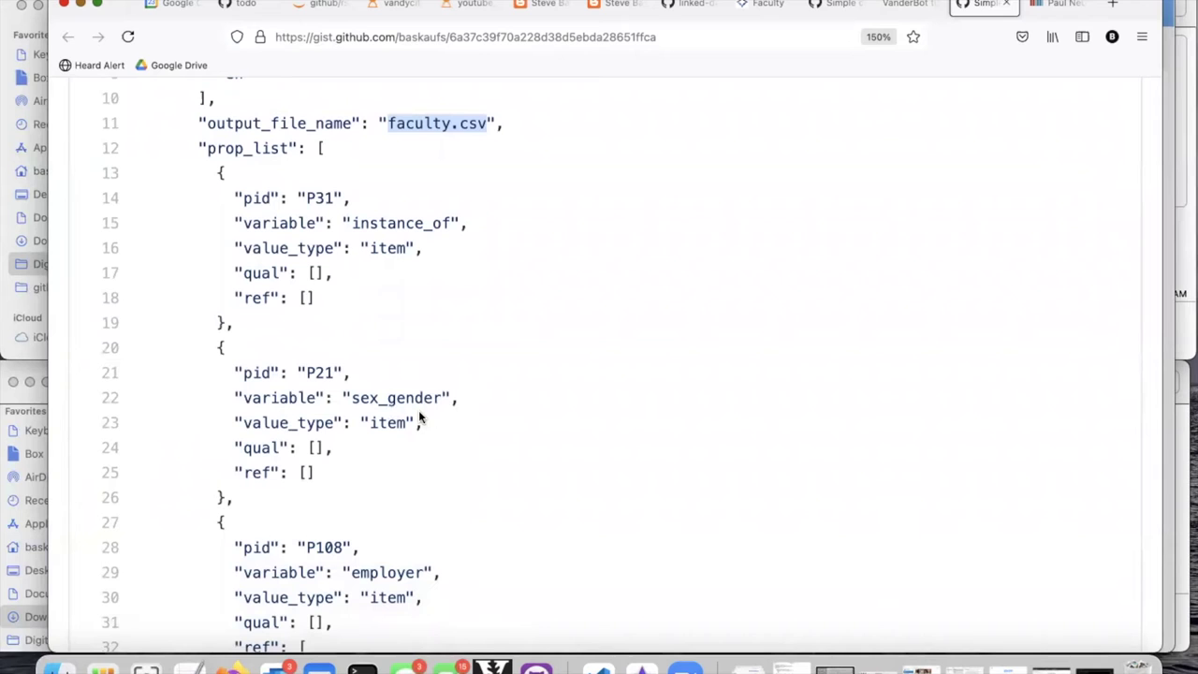
pyautogui.scroll(-5, 419, 417)
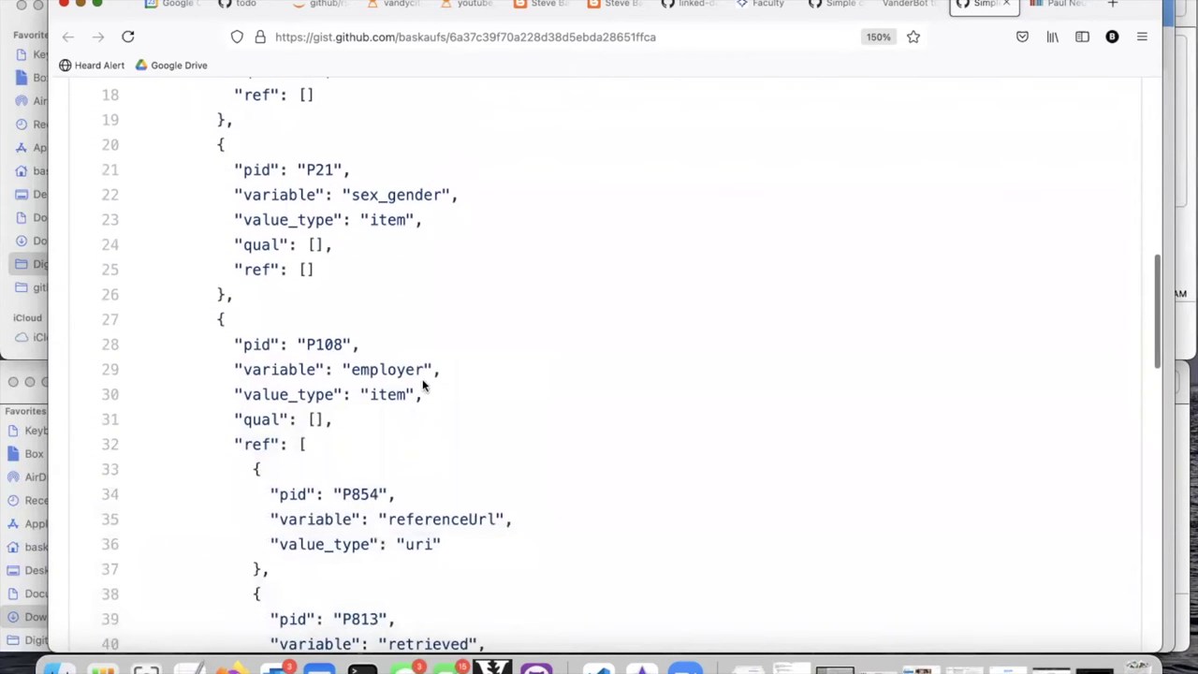
pyautogui.scroll(-3, 460, 414)
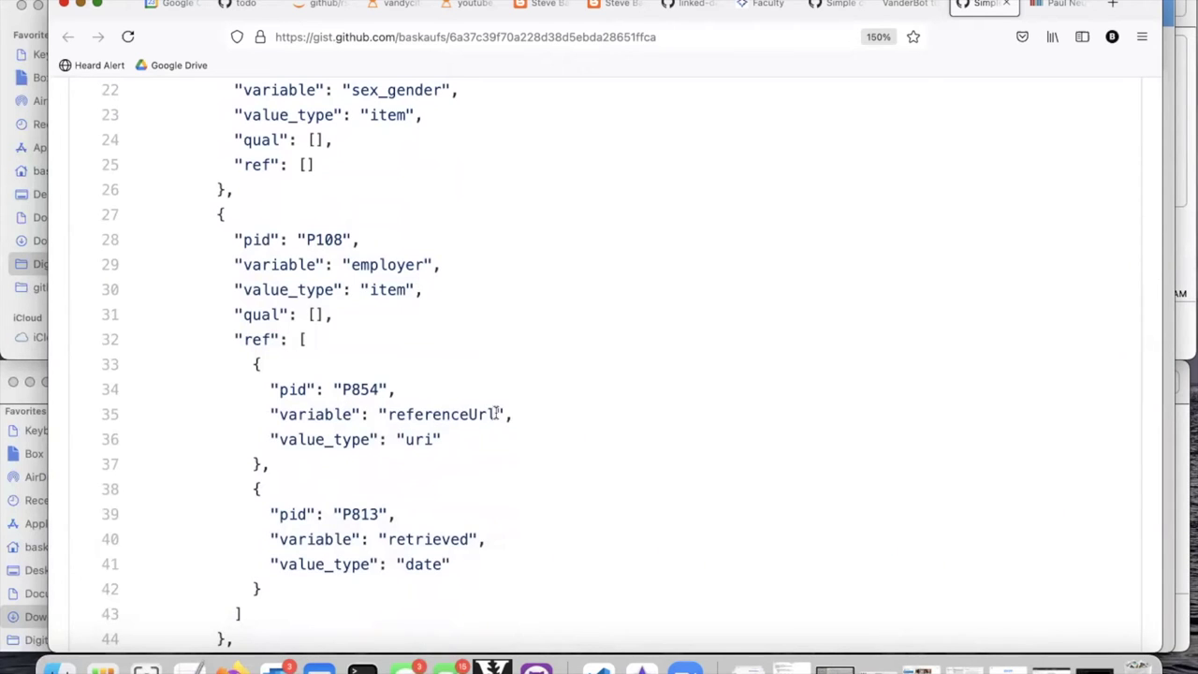
# Step: Highlight the referenceUrl and retrieved variable names and review the rest of config.json
pyautogui.doubleClick(436, 413)
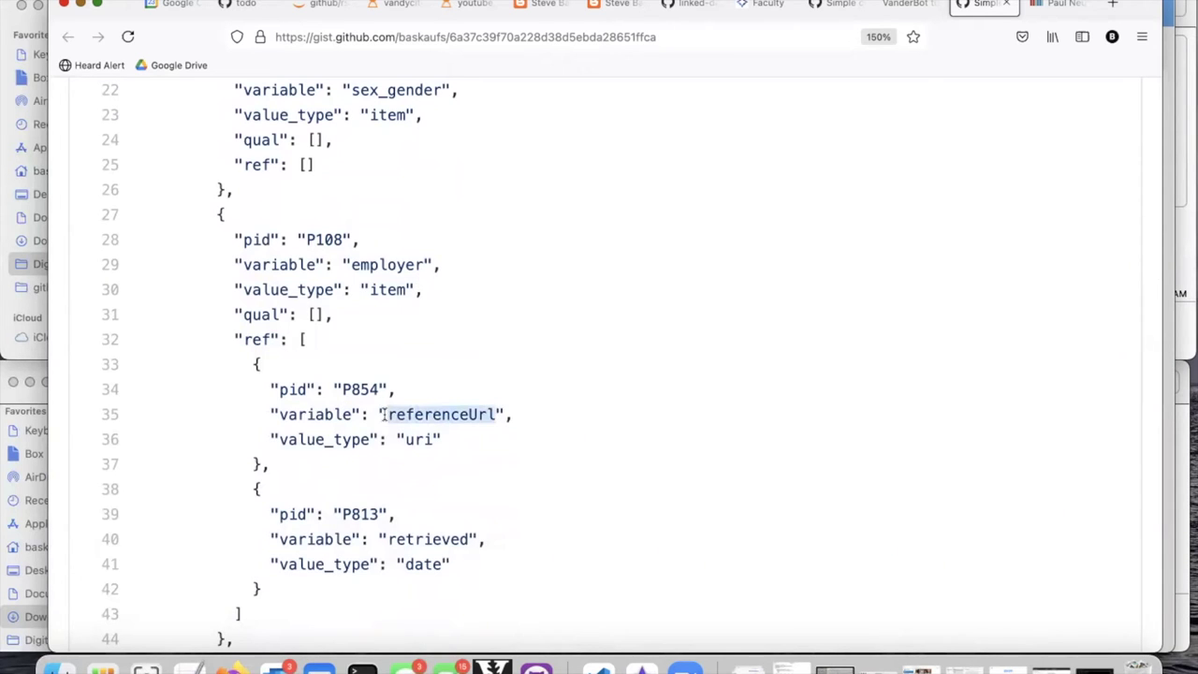
pyautogui.doubleClick(468, 538)
pyautogui.click(370, 538)
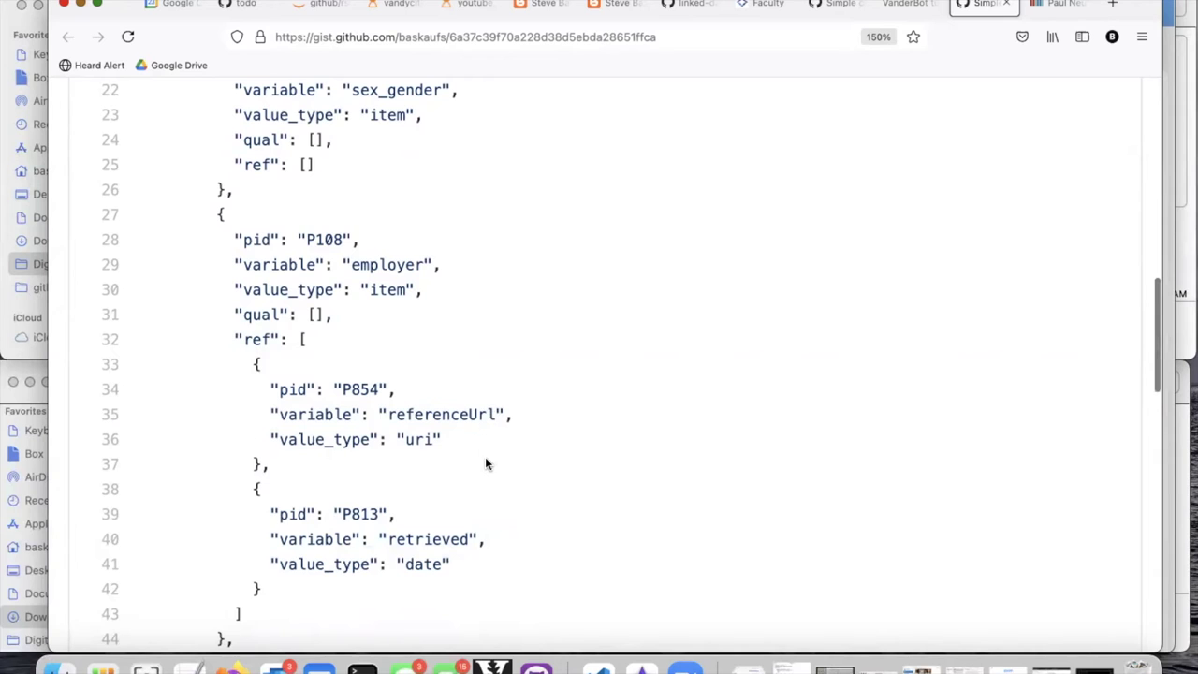
pyautogui.scroll(-8, 485, 458)
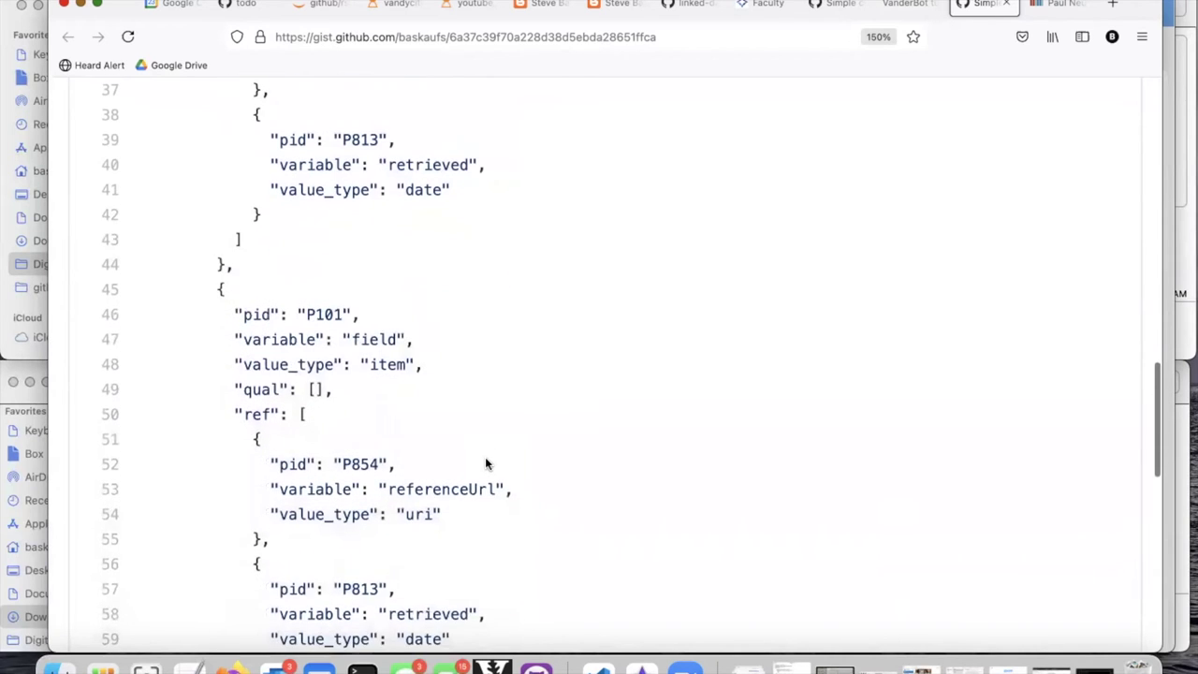
pyautogui.scroll(-2, 485, 462)
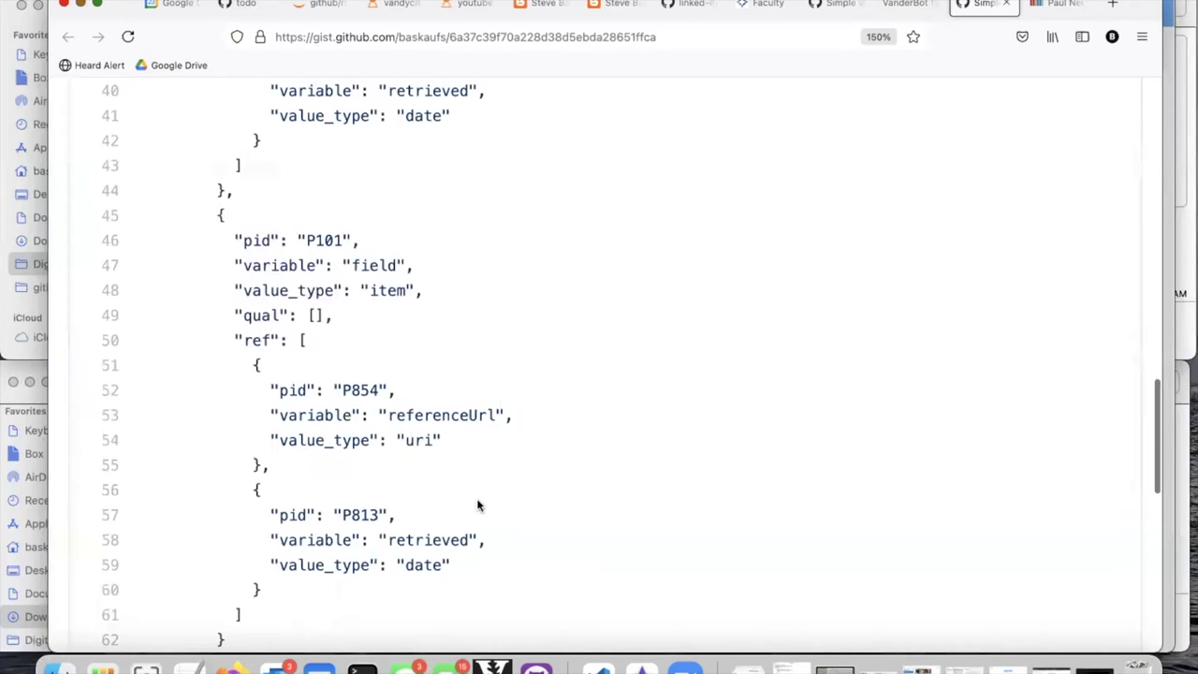
pyautogui.scroll(-2, 477, 505)
pyautogui.scroll(3, 478, 505)
pyautogui.scroll(15, 477, 506)
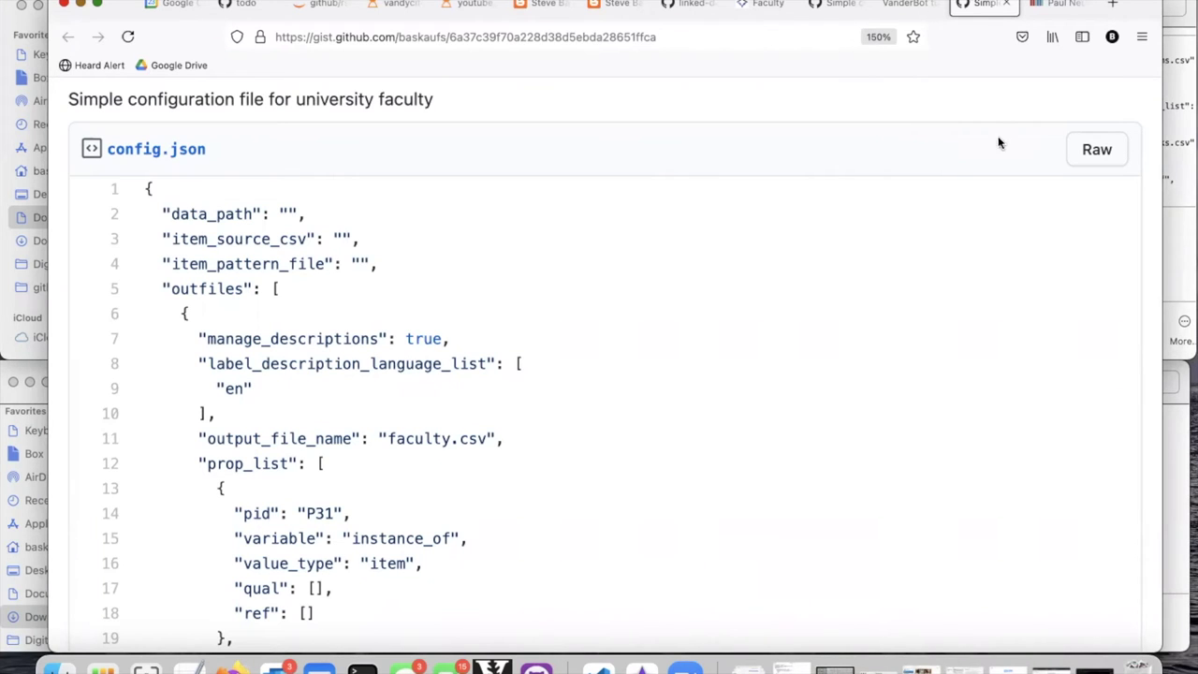
# Step: Save the raw config.json into wikidata_test, replacing the old copy, and find it in Finder
pyautogui.rightClick(1095, 156)
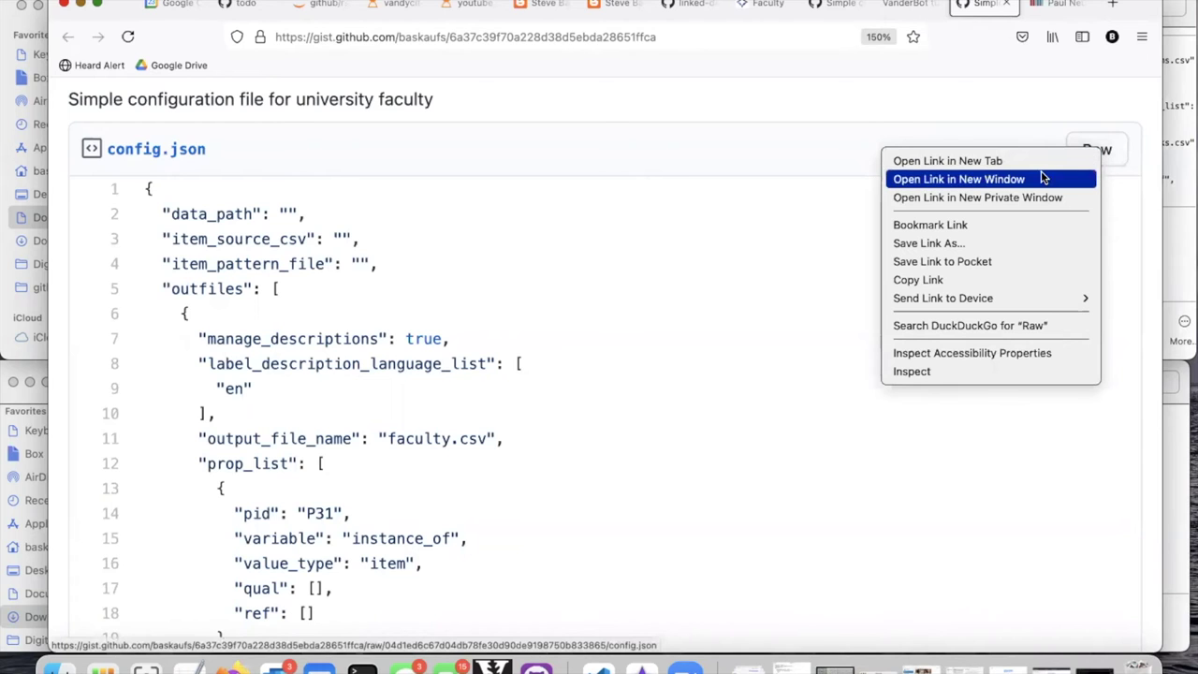
pyautogui.click(953, 244)
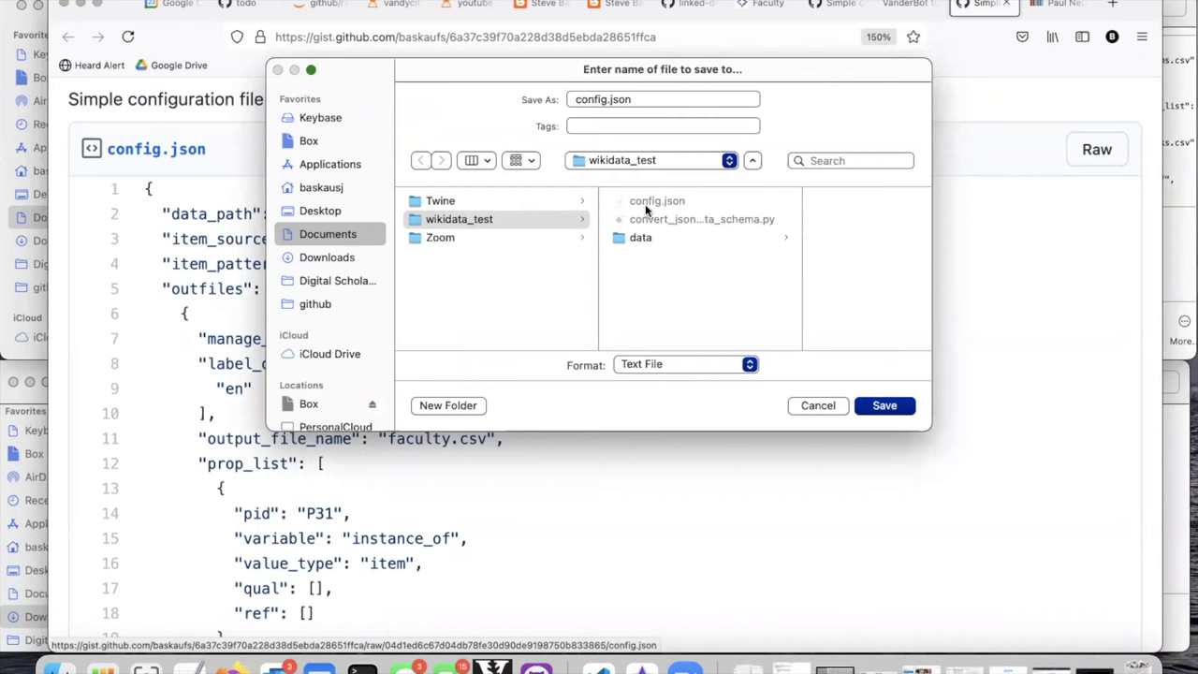
pyautogui.click(885, 408)
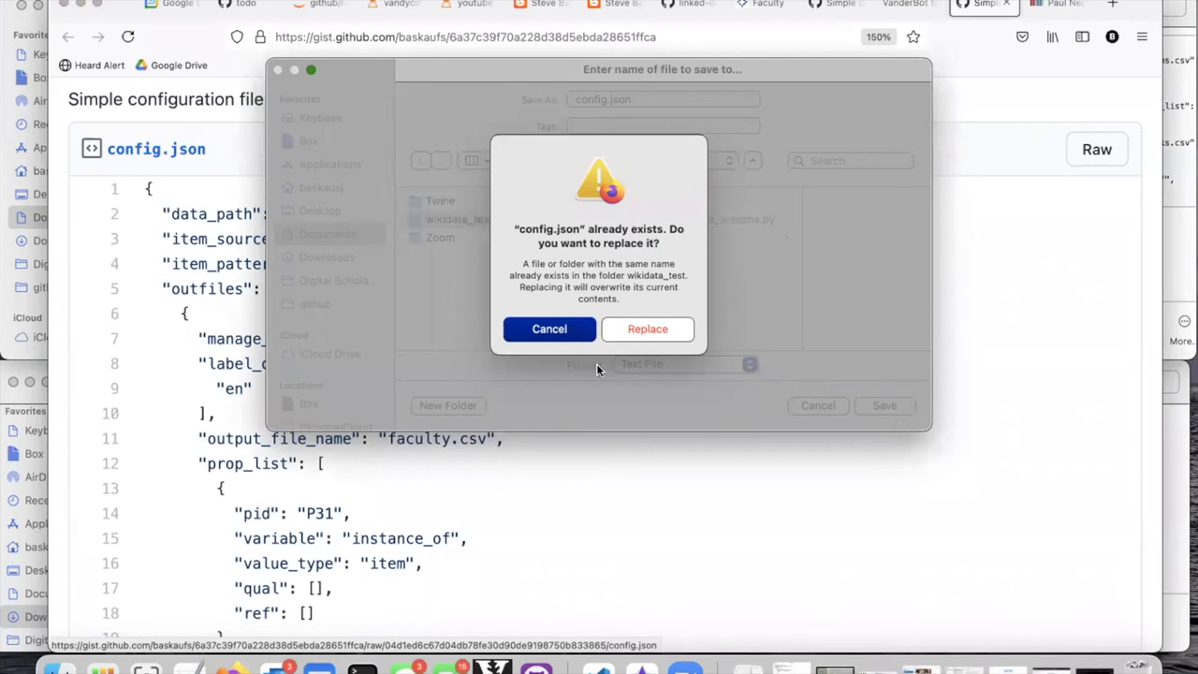
pyautogui.click(649, 328)
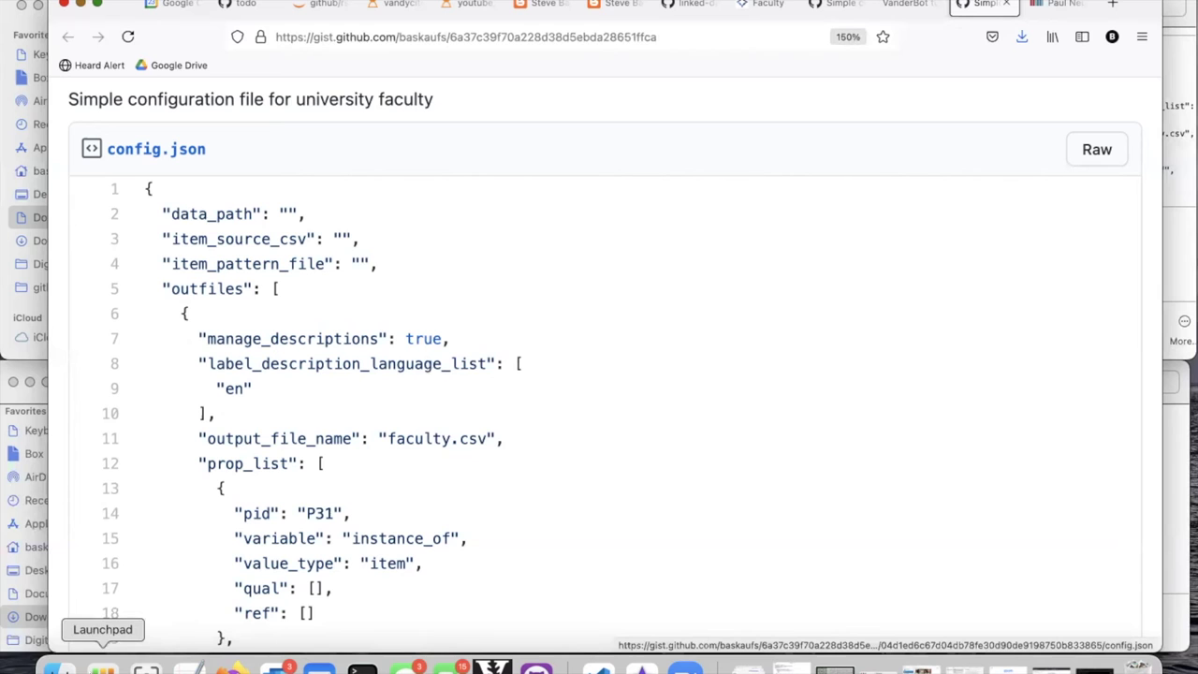
pyautogui.click(58, 666)
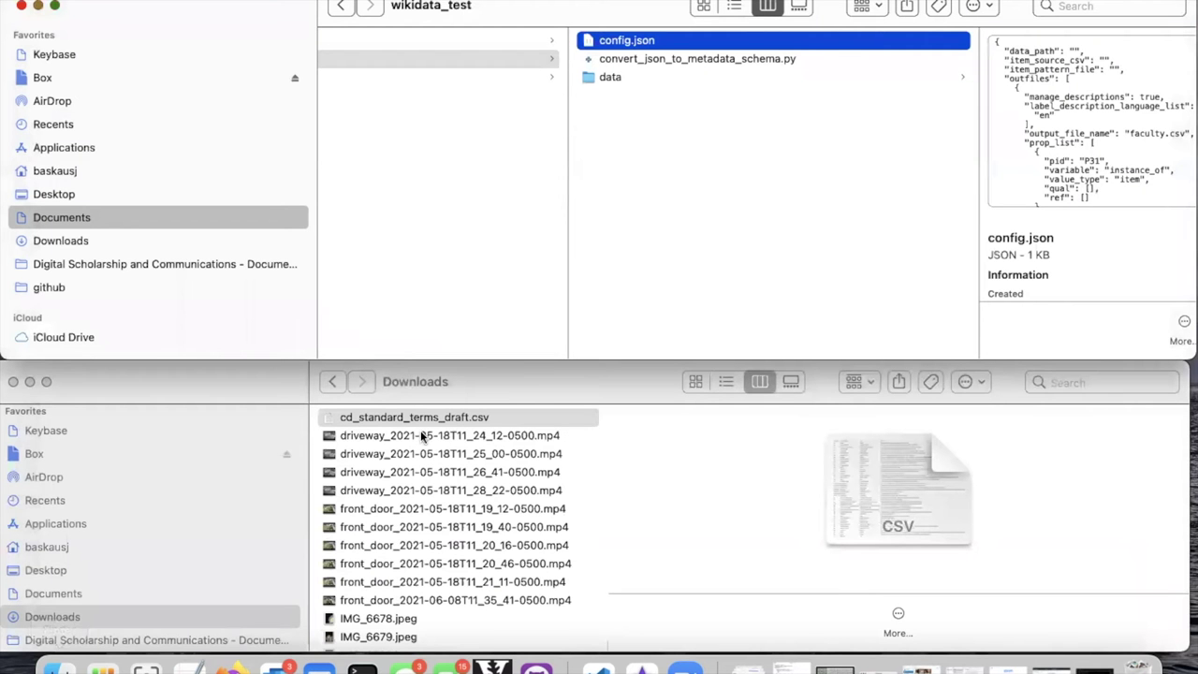
pyautogui.rightClick(614, 41)
# Step: Open config.json in TextEdit, enlarge its text and window, and inspect the faculty.csv value
pyautogui.moveTo(452, 68)
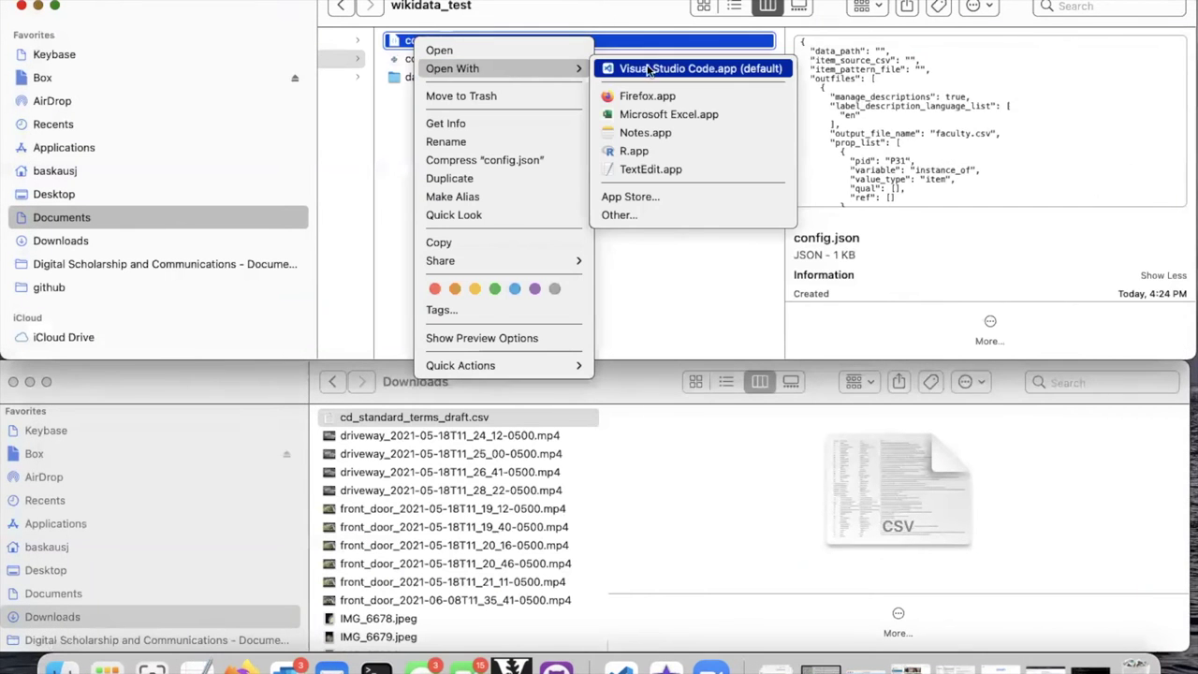
pyautogui.click(643, 170)
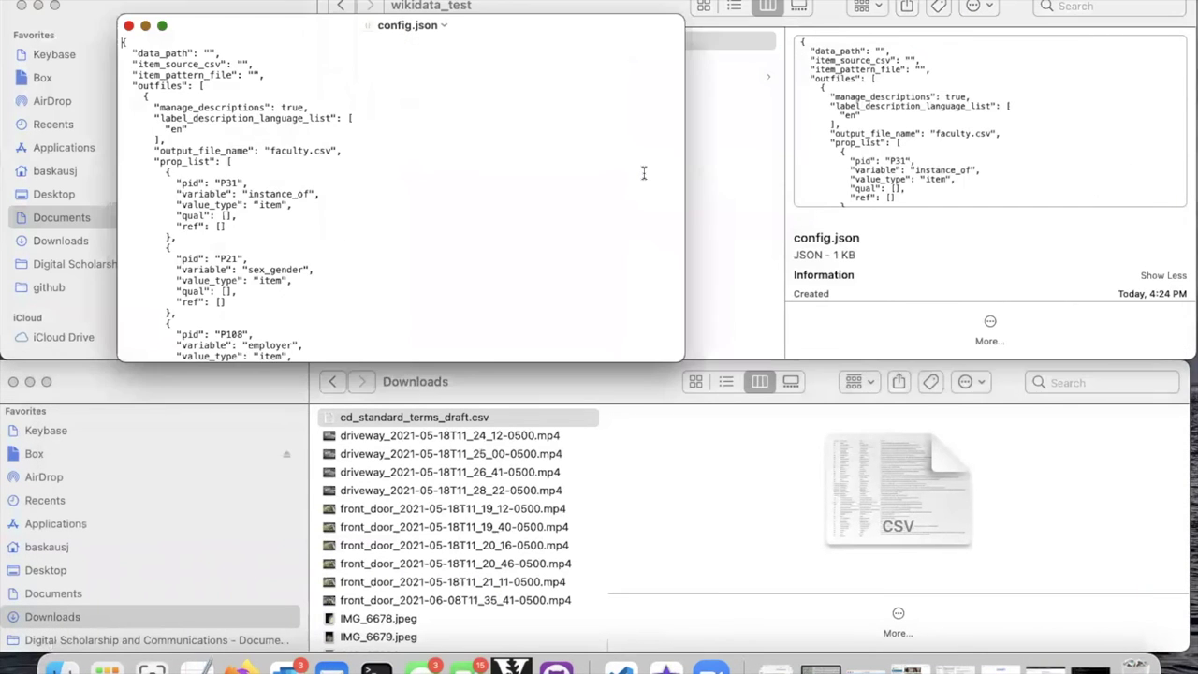
pyautogui.press('super+plus')
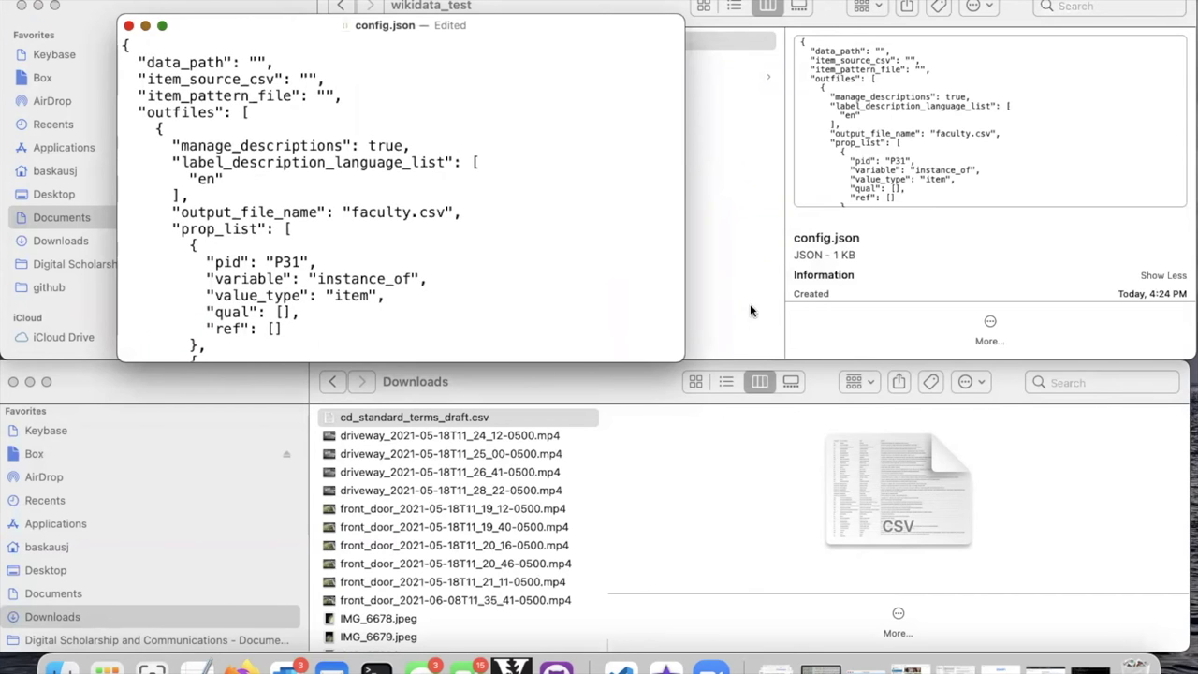
pyautogui.moveTo(679, 354); pyautogui.dragTo(819, 615)
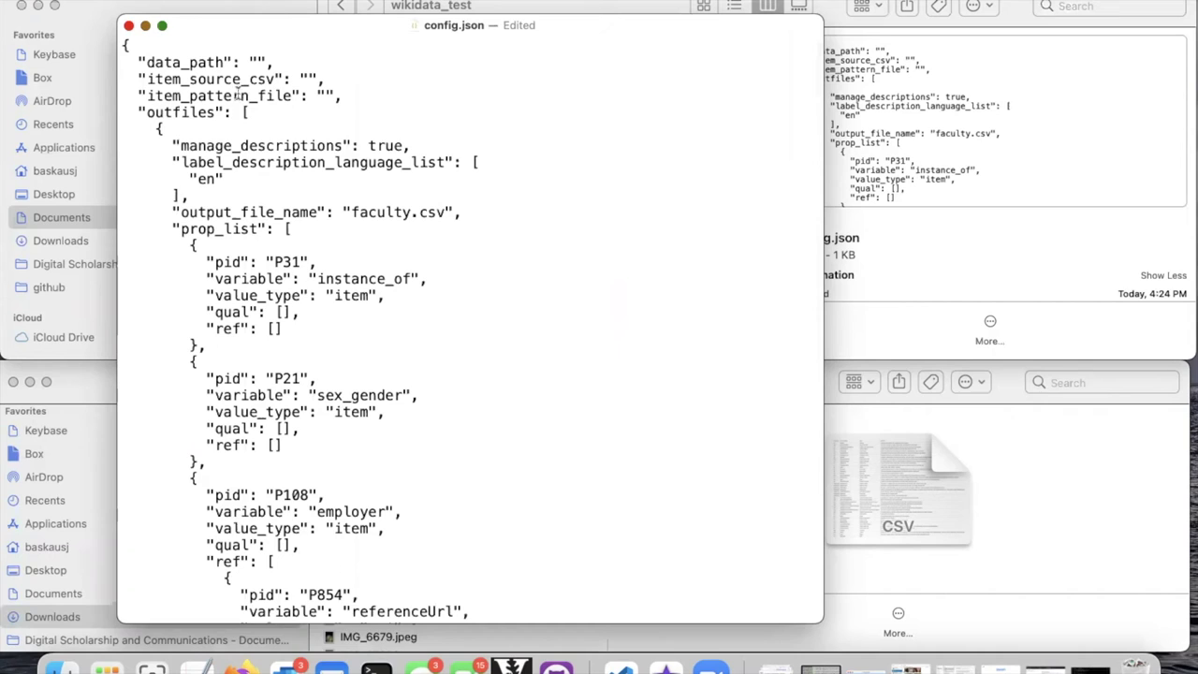
pyautogui.click(255, 62)
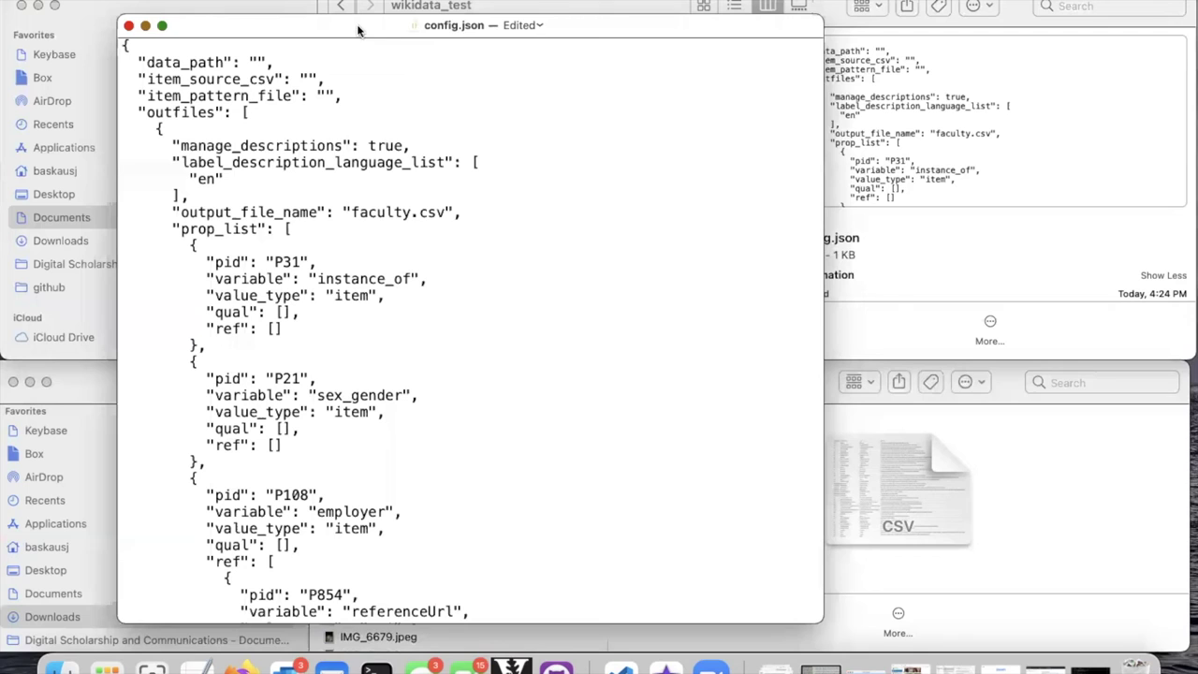
pyautogui.moveTo(446, 212); pyautogui.dragTo(349, 212)
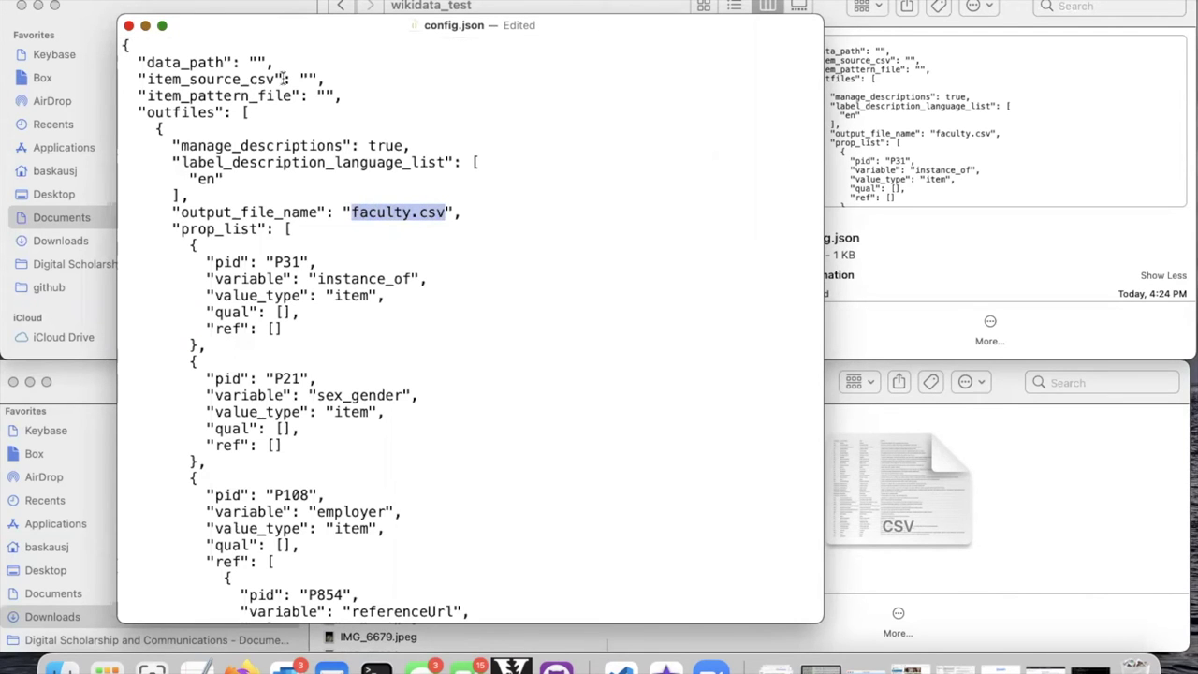
# Step: Enter pattern.txt as the item_pattern_file value in config.json and save the file
pyautogui.click(443, 131)
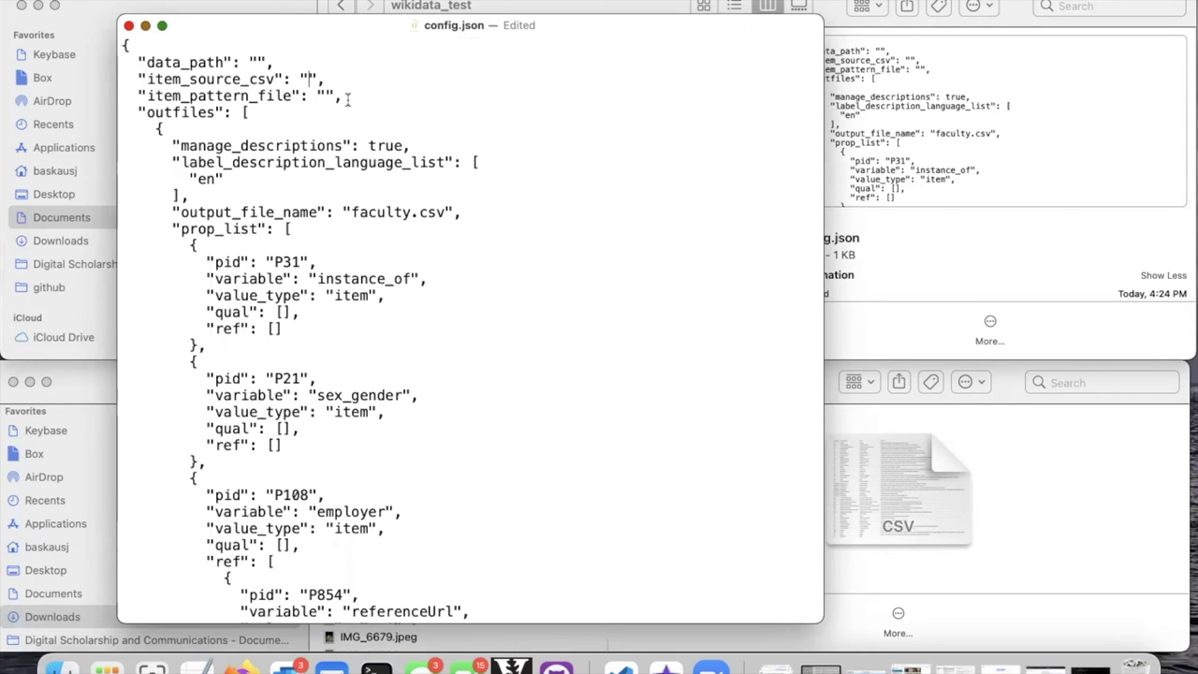
pyautogui.write('pattern.txt')
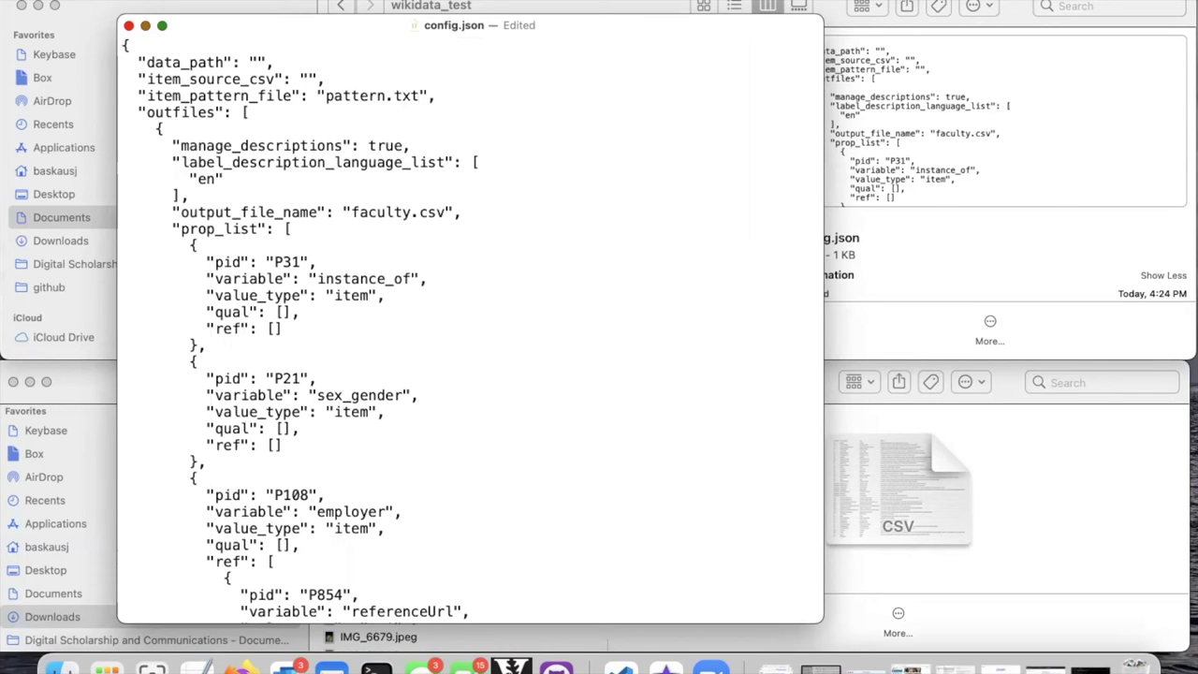
pyautogui.click(152, 40)
pyautogui.press('super+s')
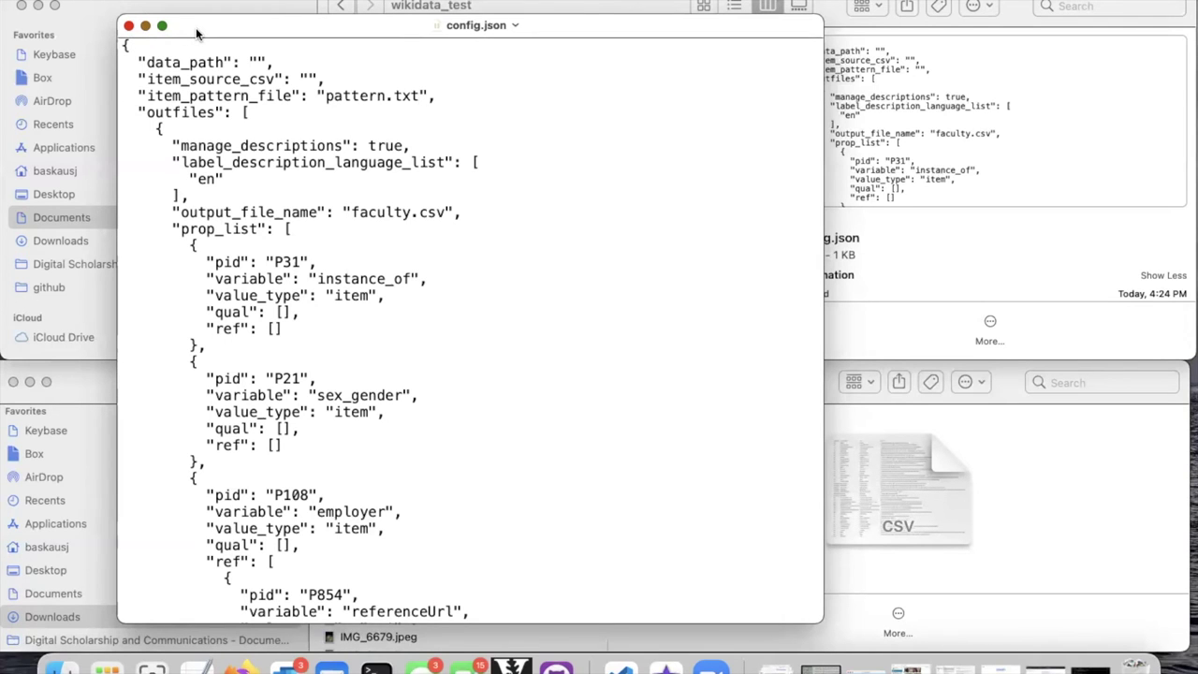
# Step: Close config.json and create a new blank TextEdit document
pyautogui.click(129, 28)
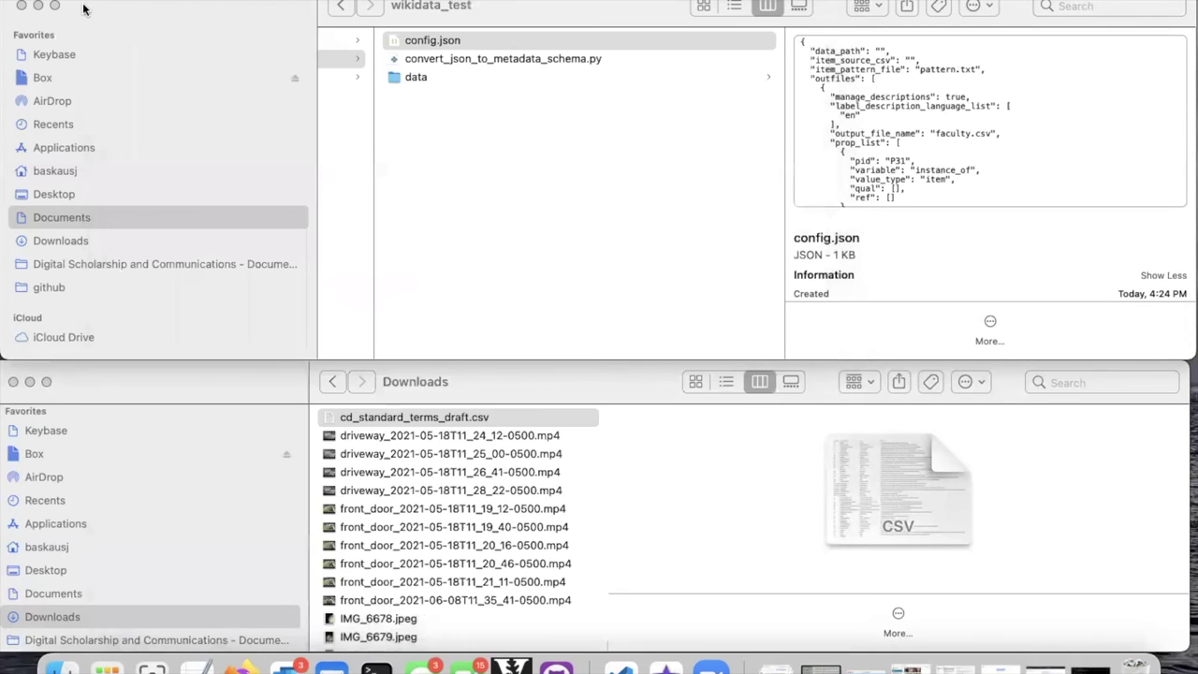
pyautogui.click(120, 0)
pyautogui.click(125, 3)
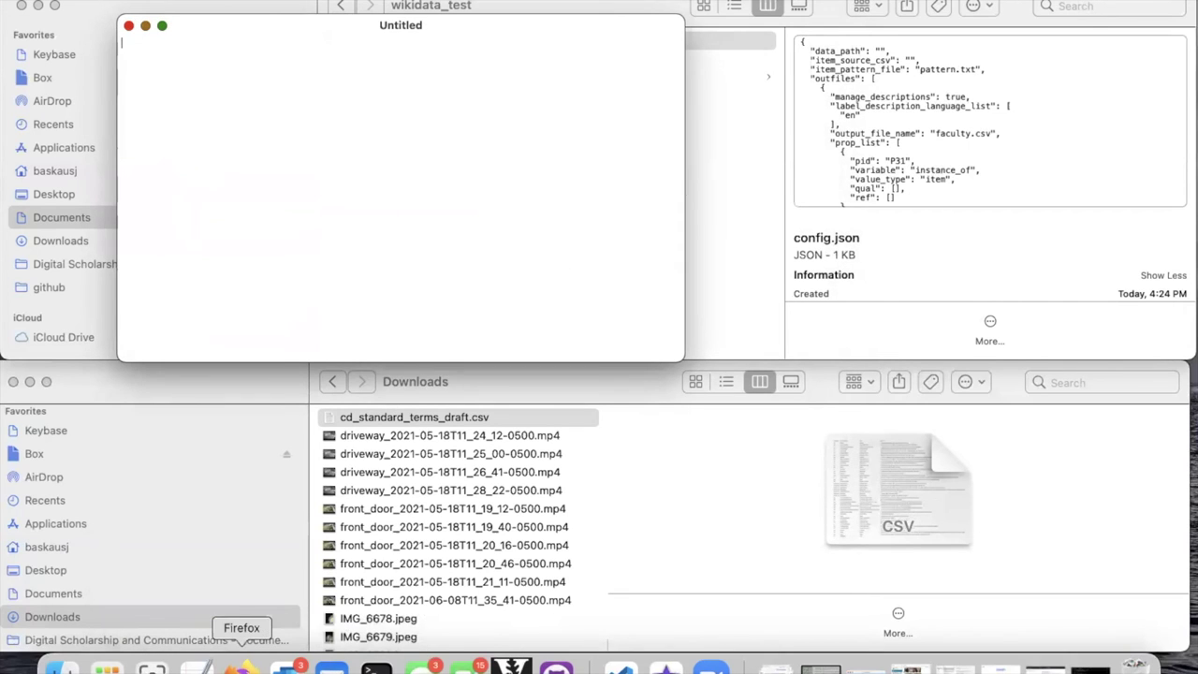
# Step: Select the graph pattern line ?qid wdt:P108 wd:Q886141. in the reloaded VanderBot tutorial
pyautogui.click(241, 666)
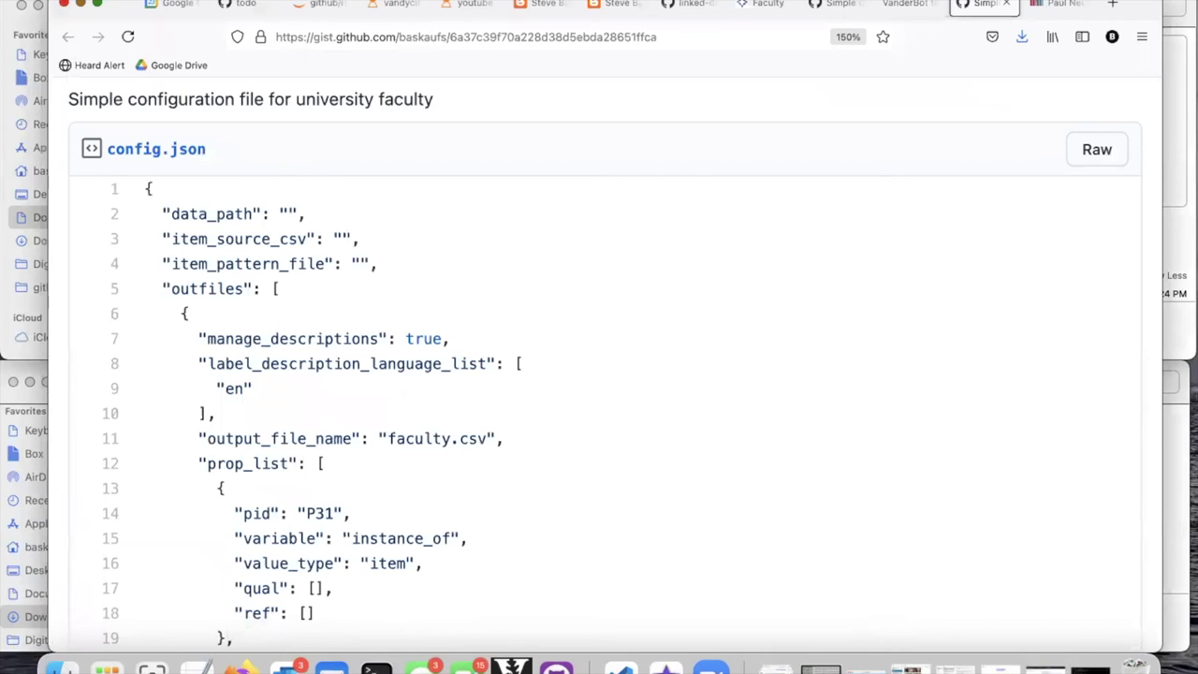
pyautogui.click(896, 4)
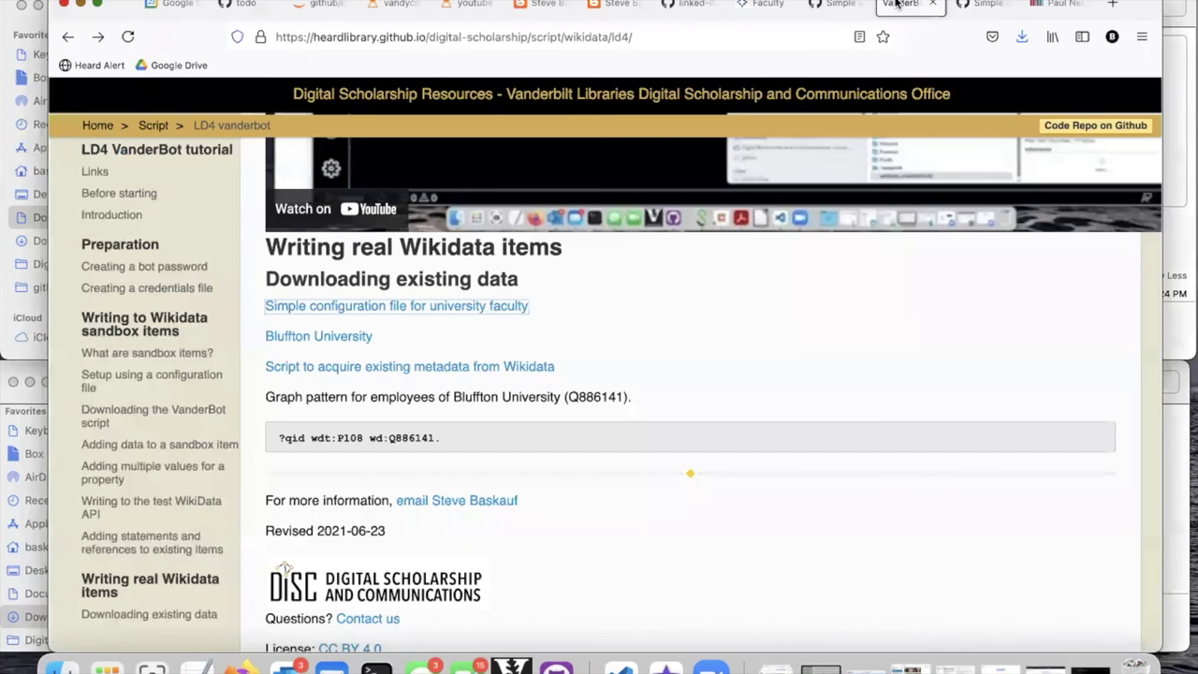
pyautogui.click(127, 39)
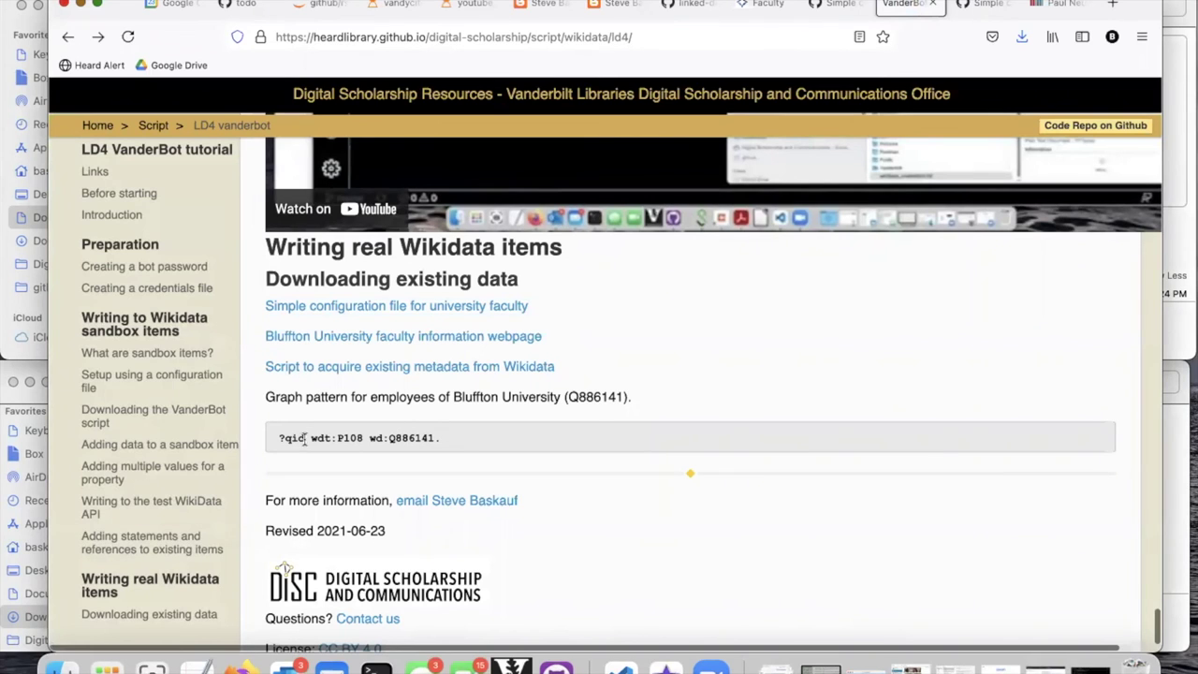
pyautogui.moveTo(305, 438); pyautogui.dragTo(281, 438)
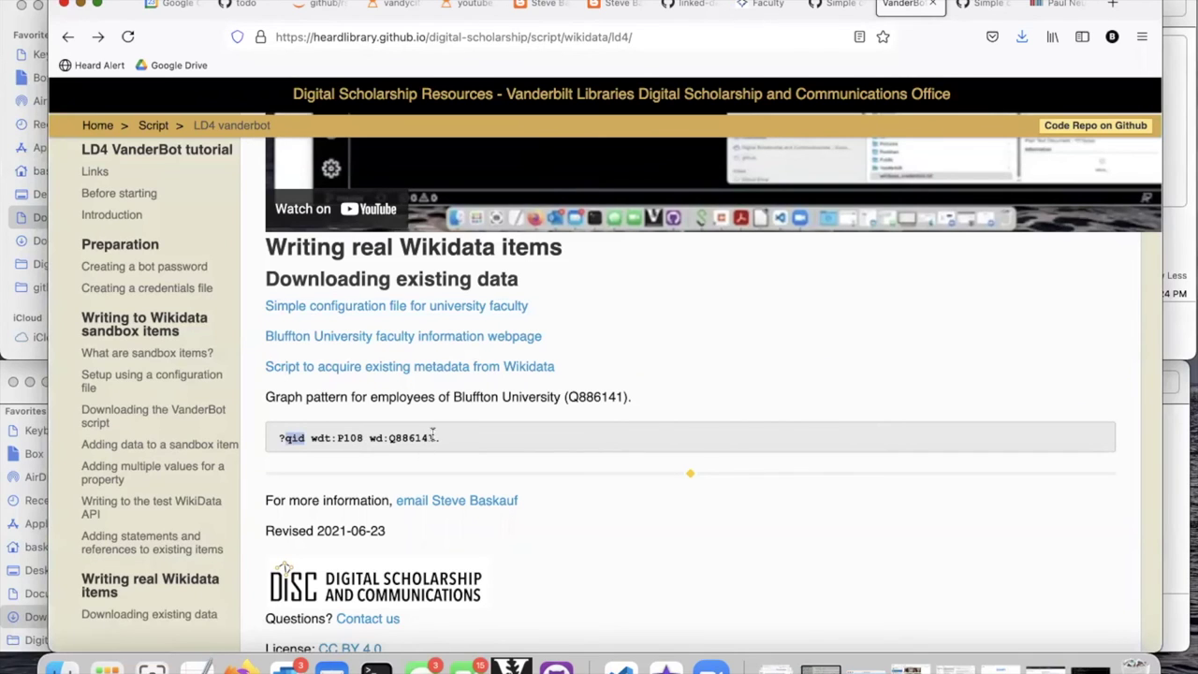
pyautogui.moveTo(434, 437); pyautogui.dragTo(391, 434)
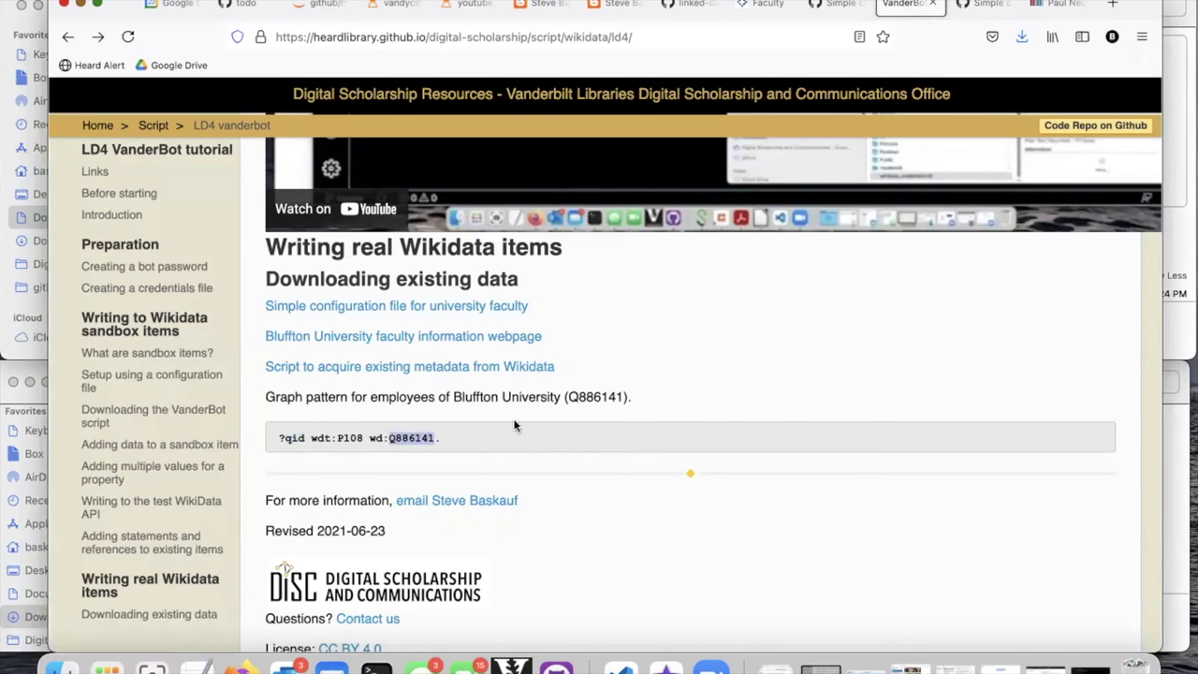
pyautogui.click(465, 441)
pyautogui.moveTo(442, 437); pyautogui.dragTo(275, 444)
pyautogui.press('super+c')
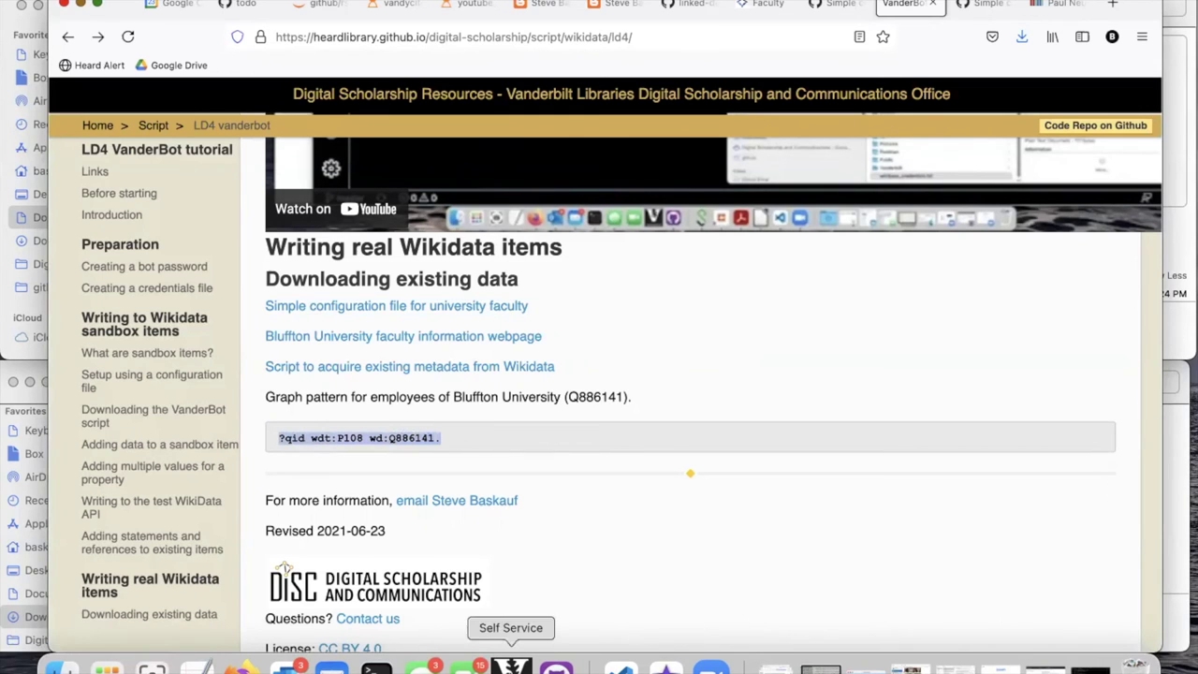
# Step: Paste the graph pattern, save it as pattern.txt in wikidata_test, and return to Firefox
pyautogui.click(197, 668)
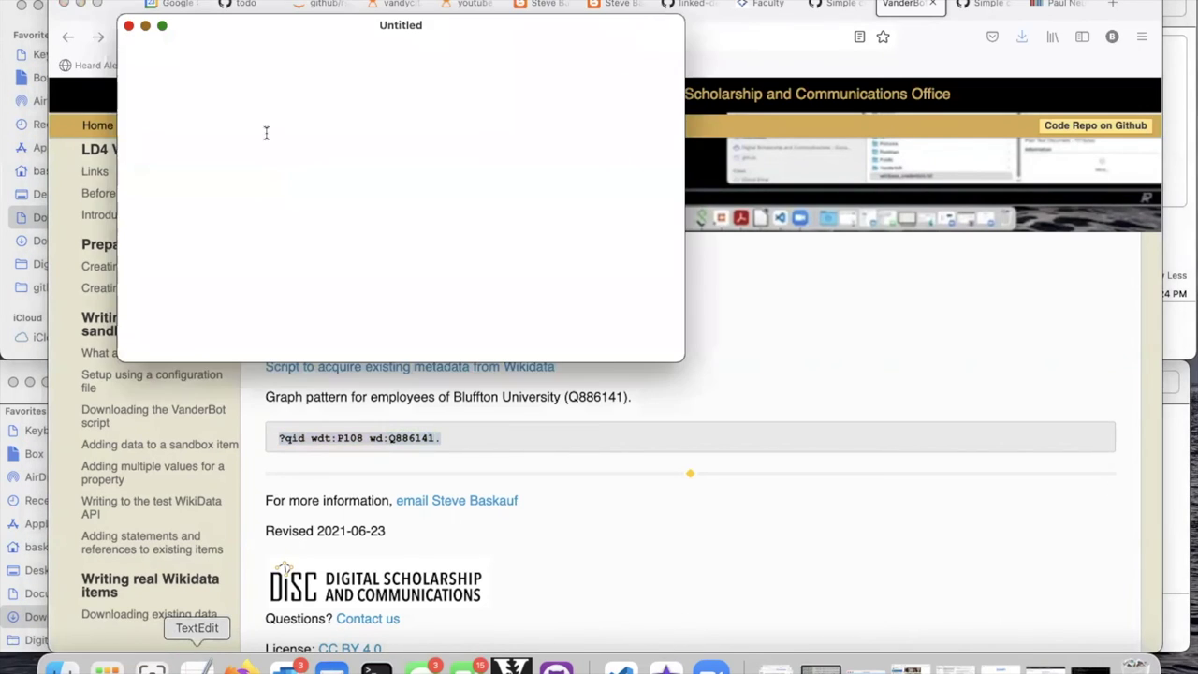
pyautogui.press('super+v')
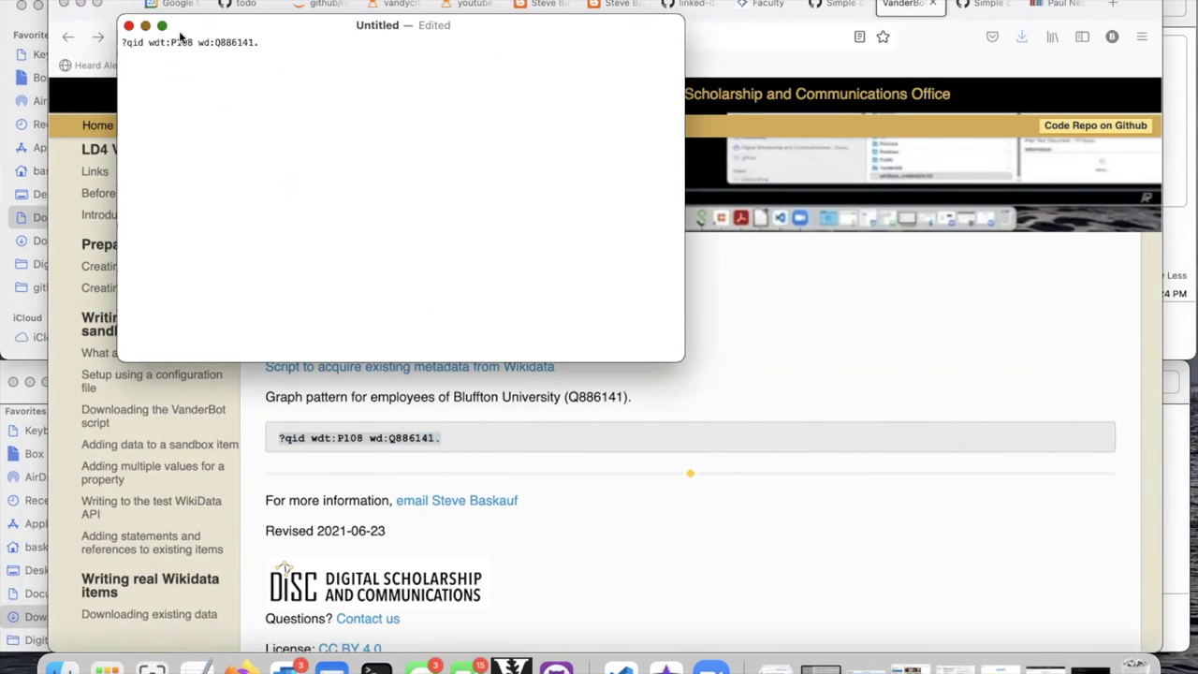
pyautogui.click(122, 0)
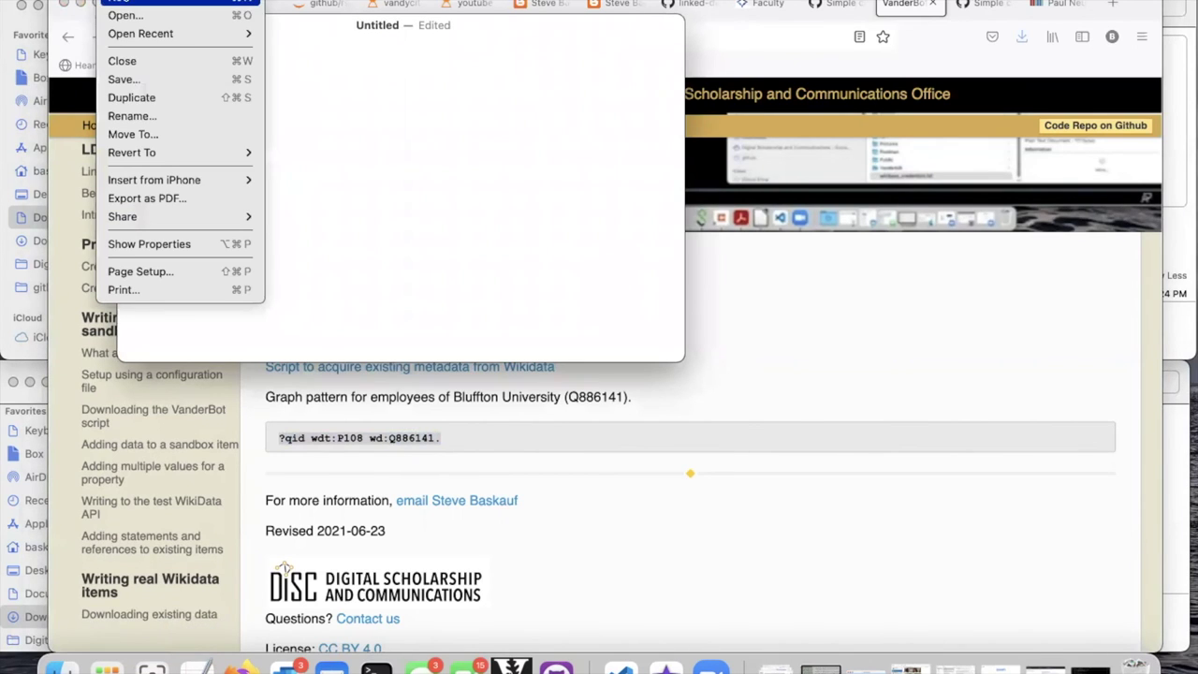
pyautogui.click(142, 79)
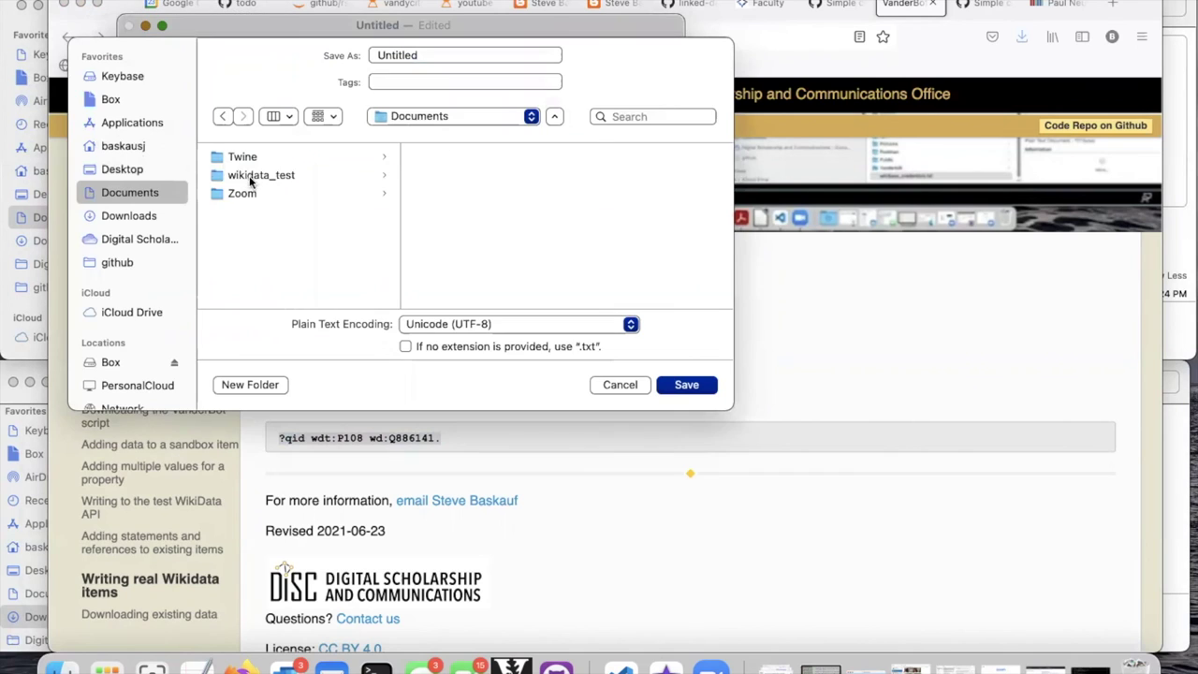
pyautogui.click(262, 175)
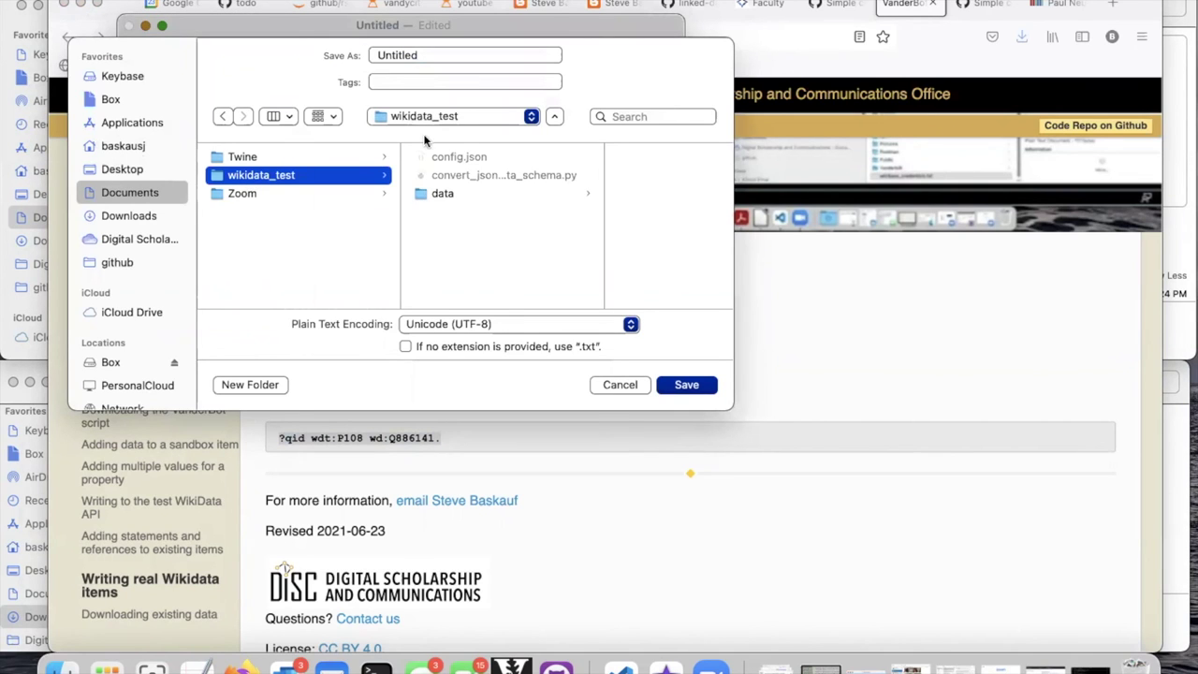
pyautogui.doubleClick(388, 54)
pyautogui.write('pattern.')
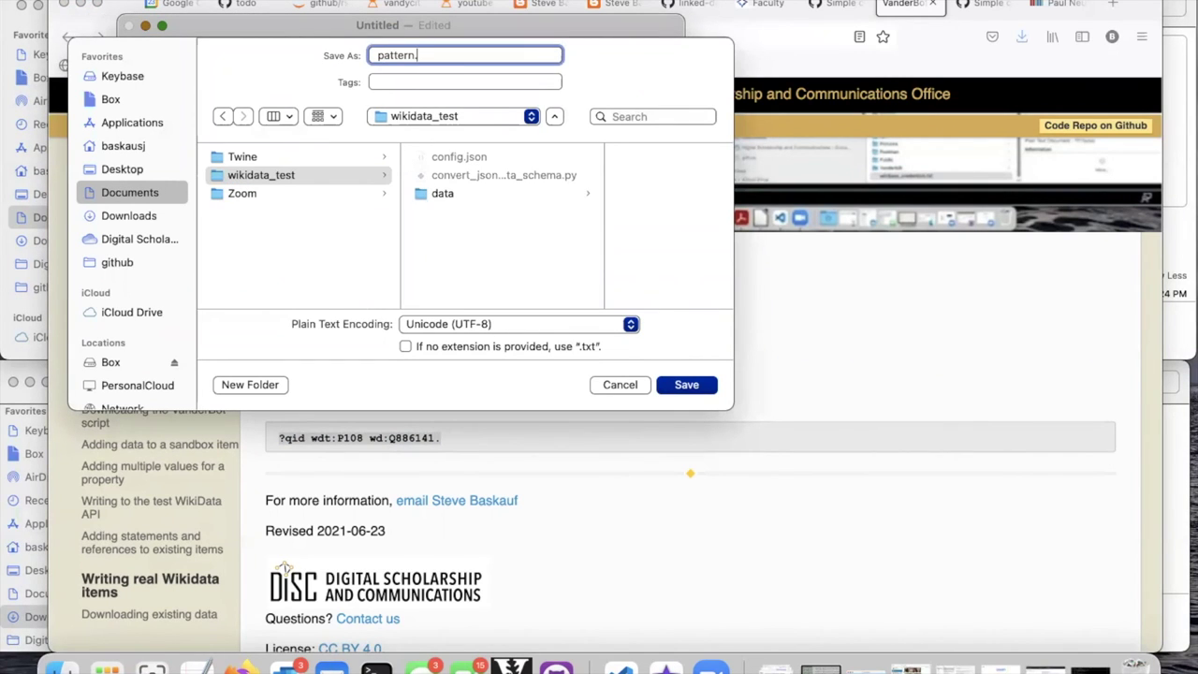
pyautogui.write('txt')
pyautogui.click(699, 388)
pyautogui.click(927, 42)
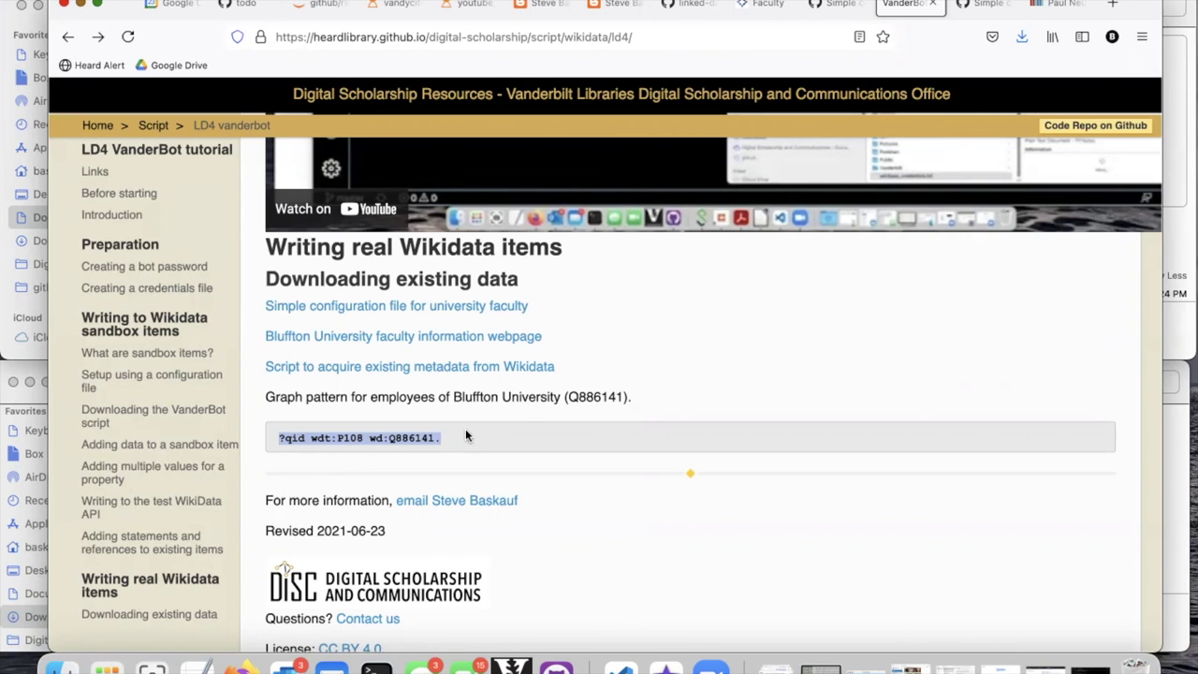
# Step: Open the acquire_wikidata_metadata.py script link in a new tab
pyautogui.rightClick(465, 371)
pyautogui.click(486, 356)
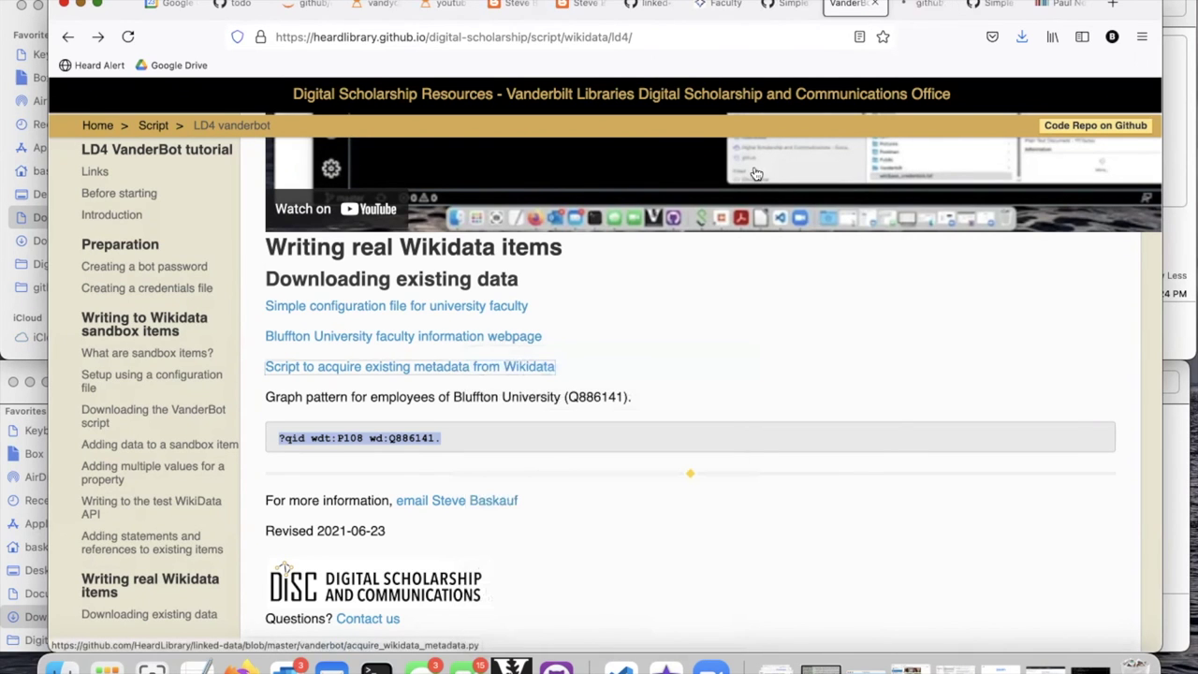
pyautogui.click(924, 5)
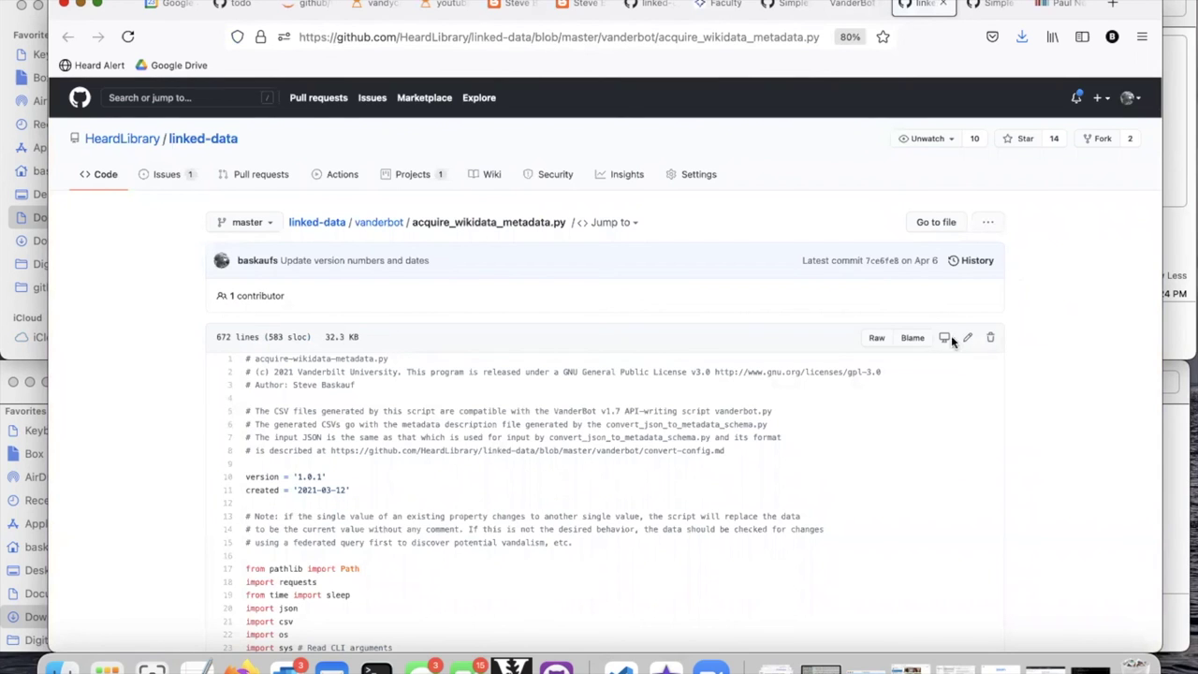
# Step: Save the raw acquire_wikidata_metadata.py file into the wikidata_test folder
pyautogui.rightClick(875, 341)
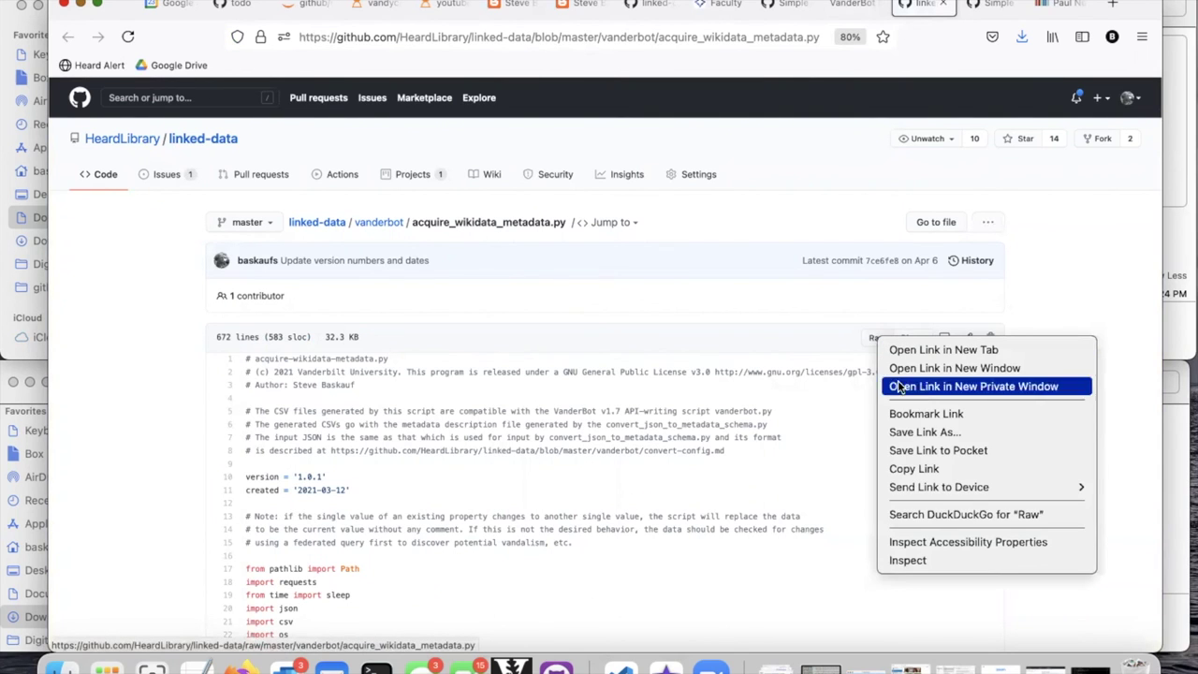
pyautogui.click(919, 432)
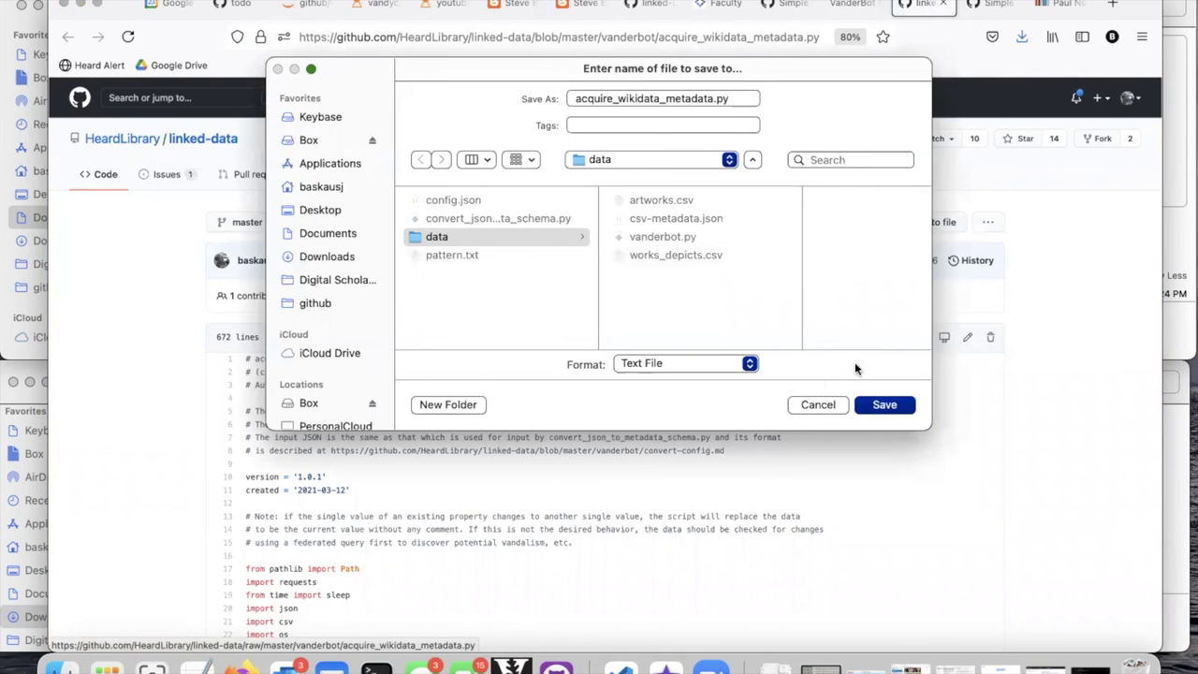
pyautogui.click(477, 288)
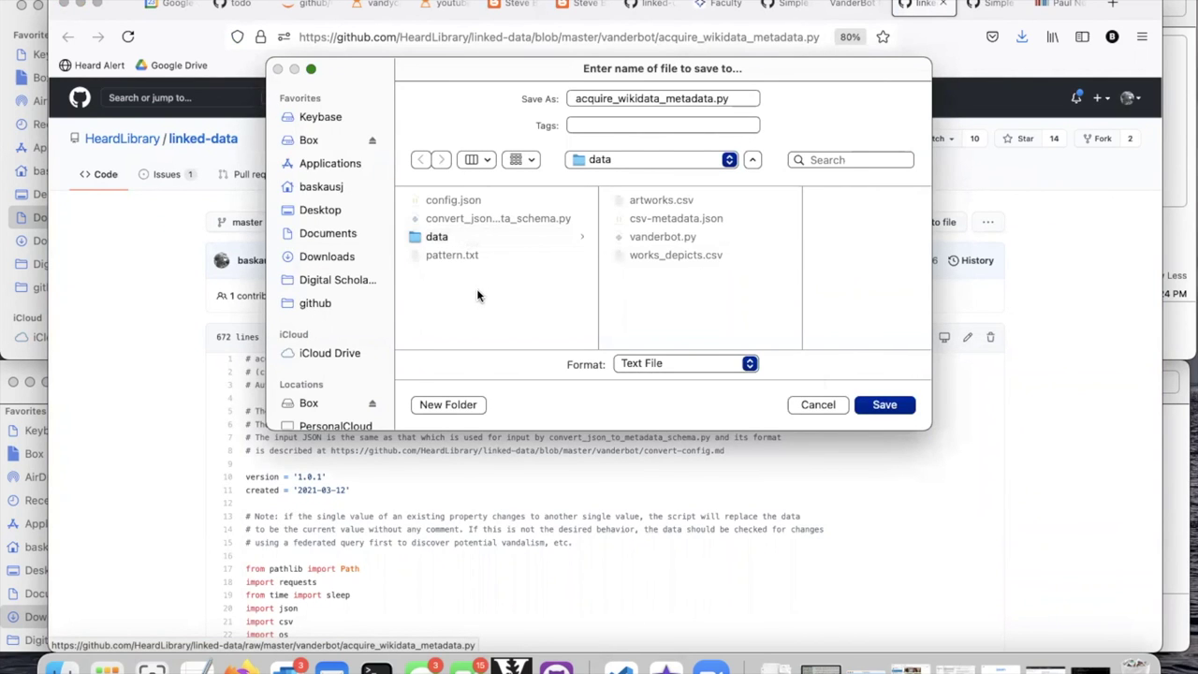
pyautogui.click(885, 404)
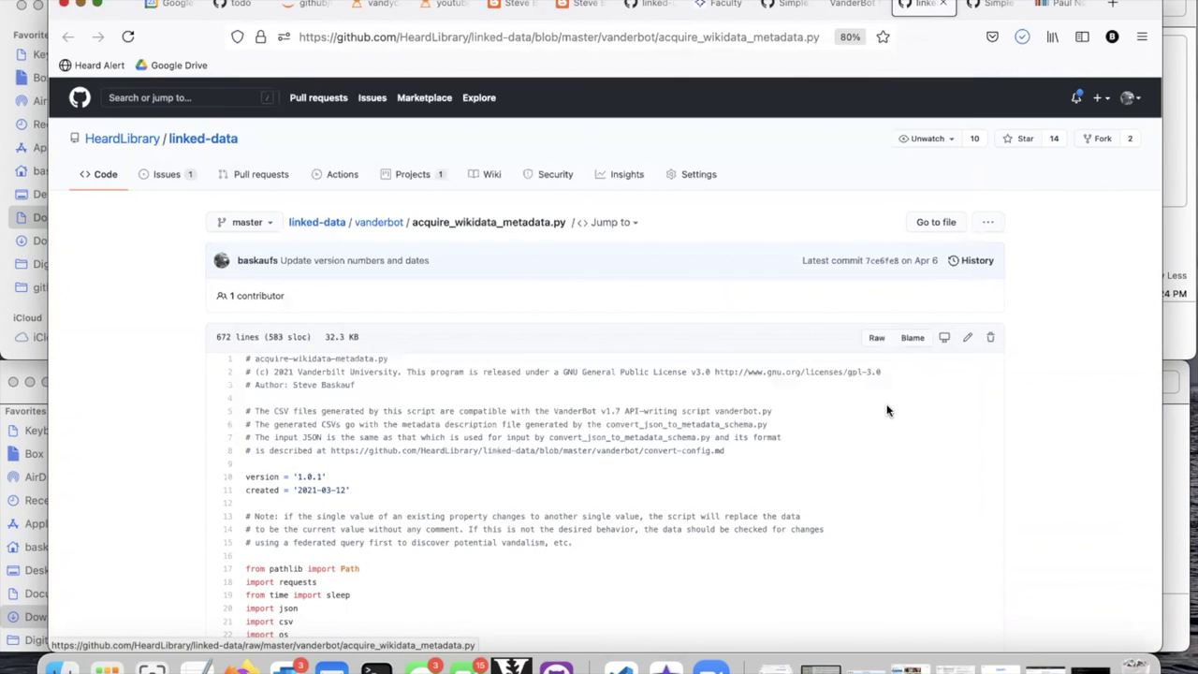